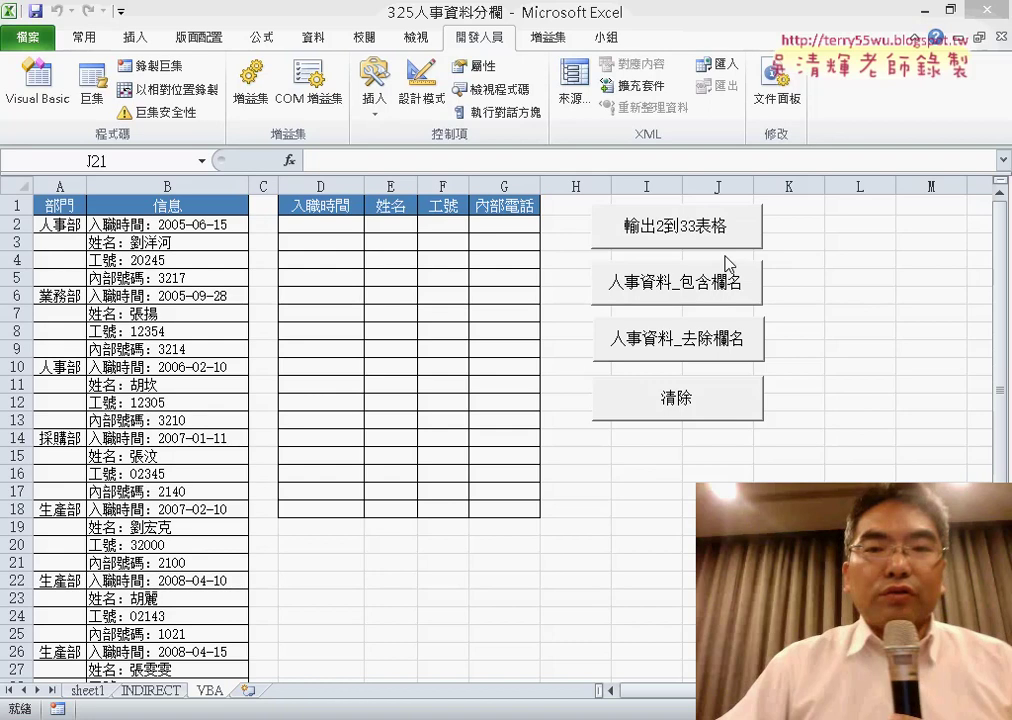
Step: Run the 輸出2到33表格 macro to fill D2:G9 with 2 to 33, and set D2:D9 to General format
click(714, 232)
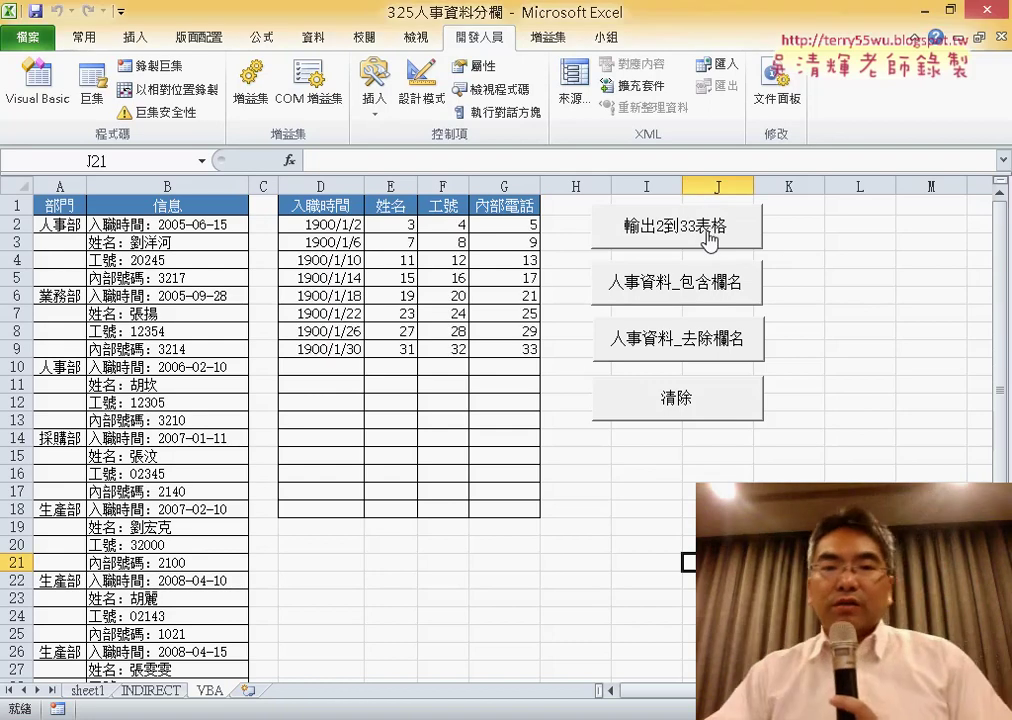
drag(322, 224, 337, 347)
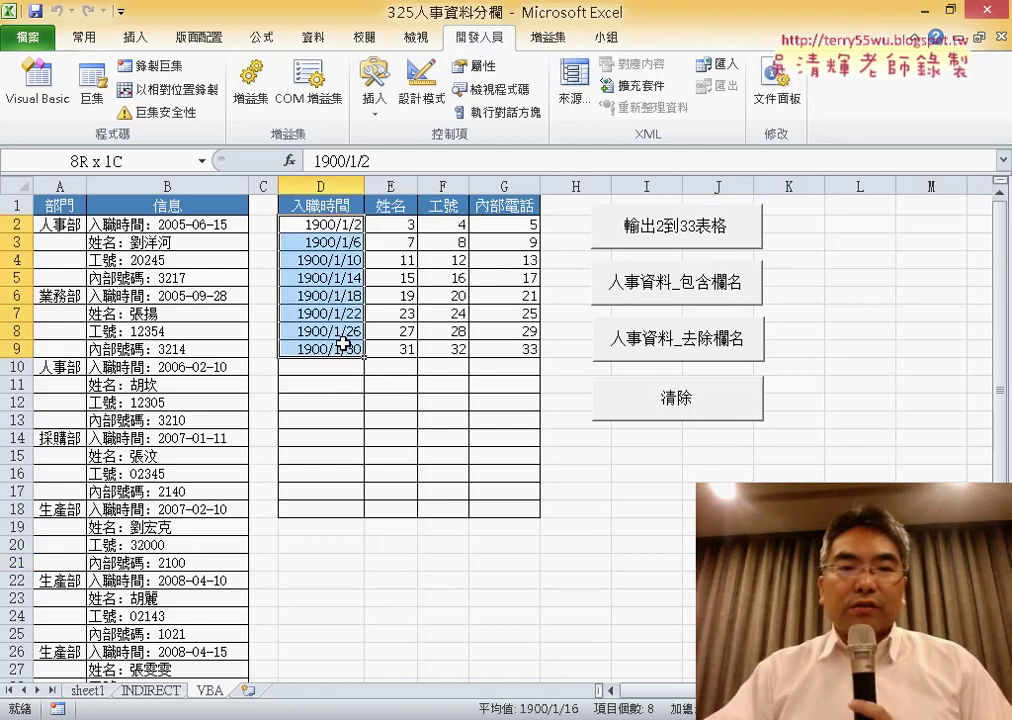
right_click(346, 313)
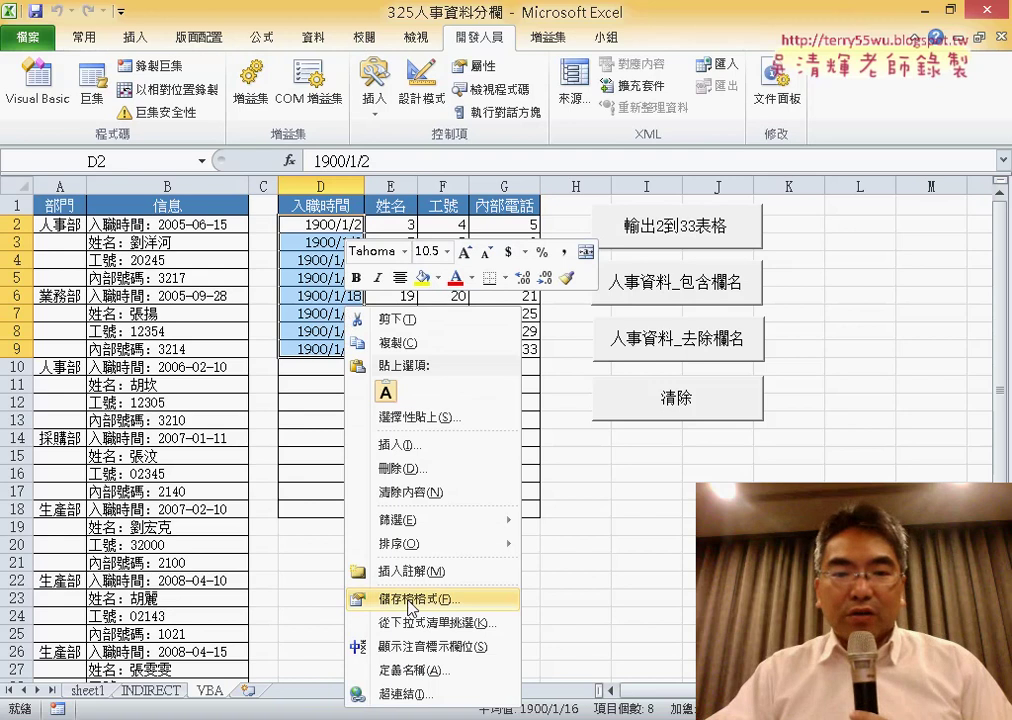
click(400, 598)
click(206, 375)
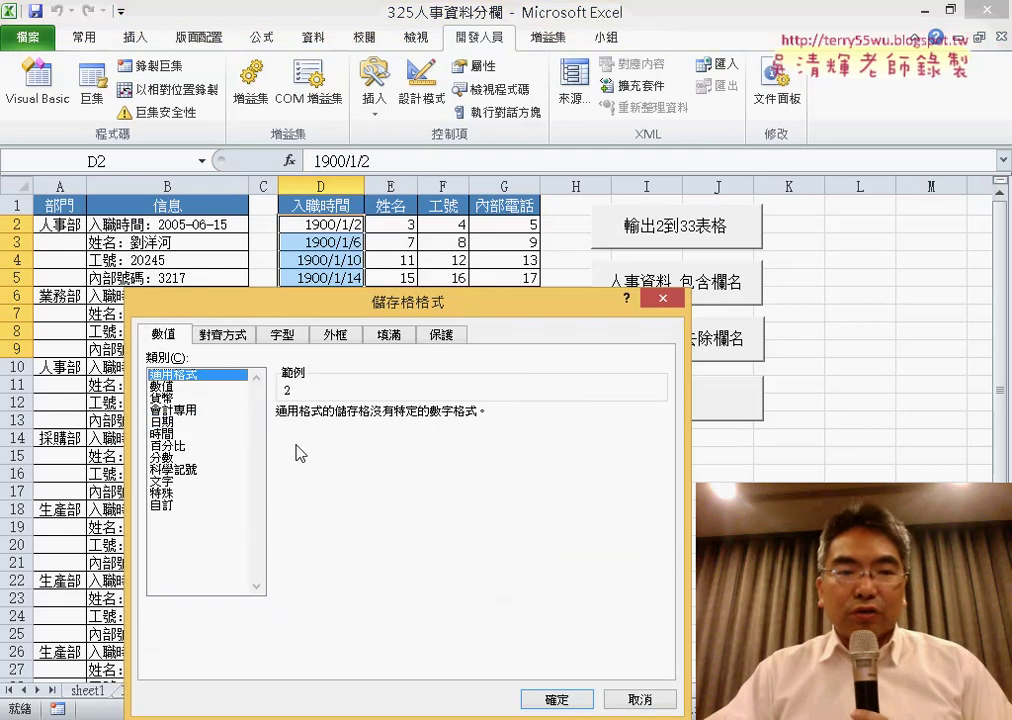
click(557, 700)
drag(350, 226, 521, 348)
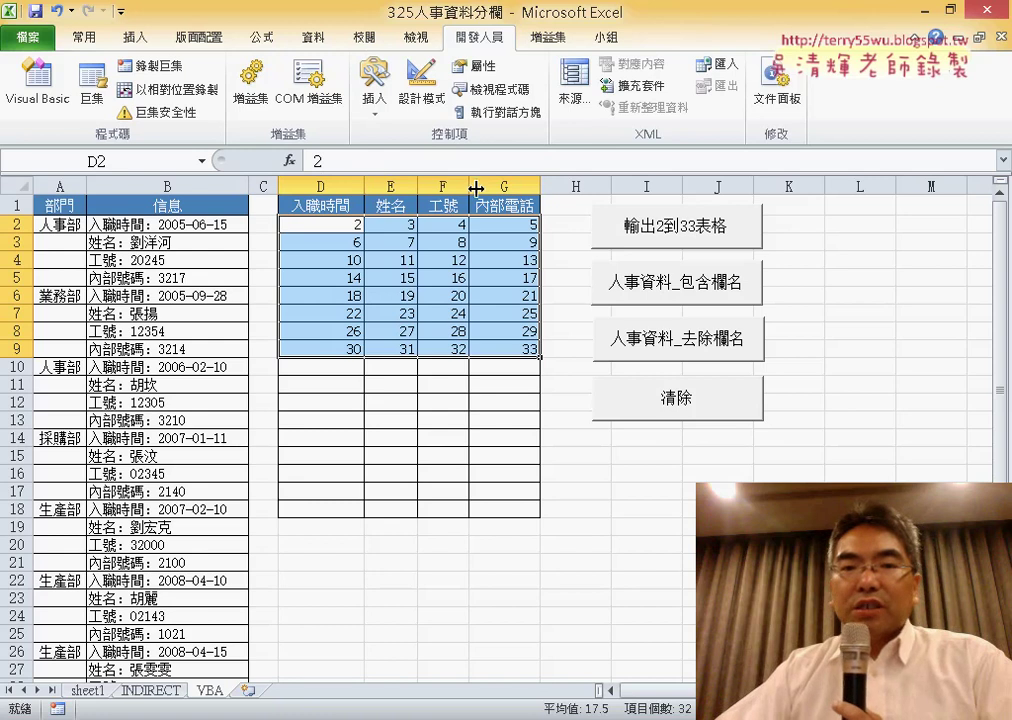
click(343, 224)
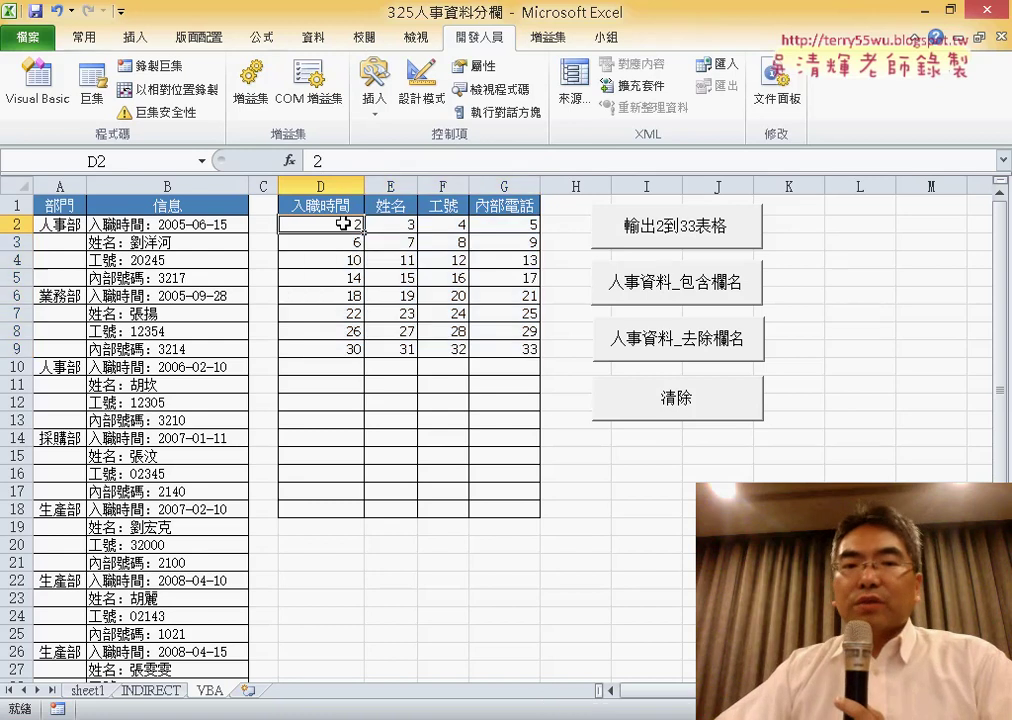
right_click(609, 234)
click(705, 398)
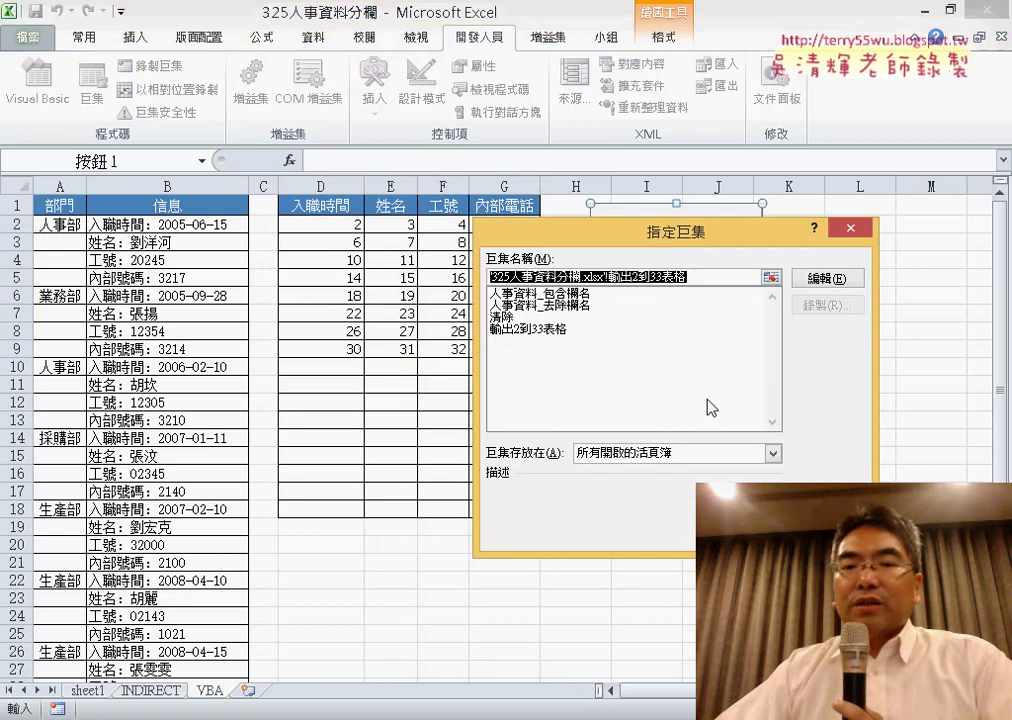
click(816, 280)
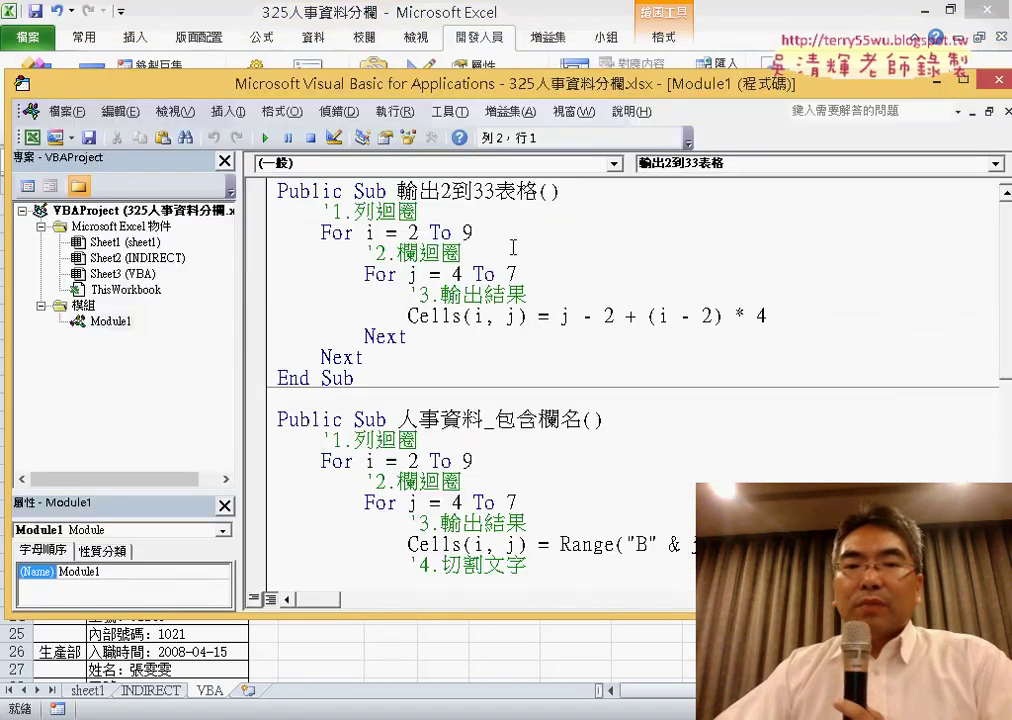
drag(582, 316, 672, 316)
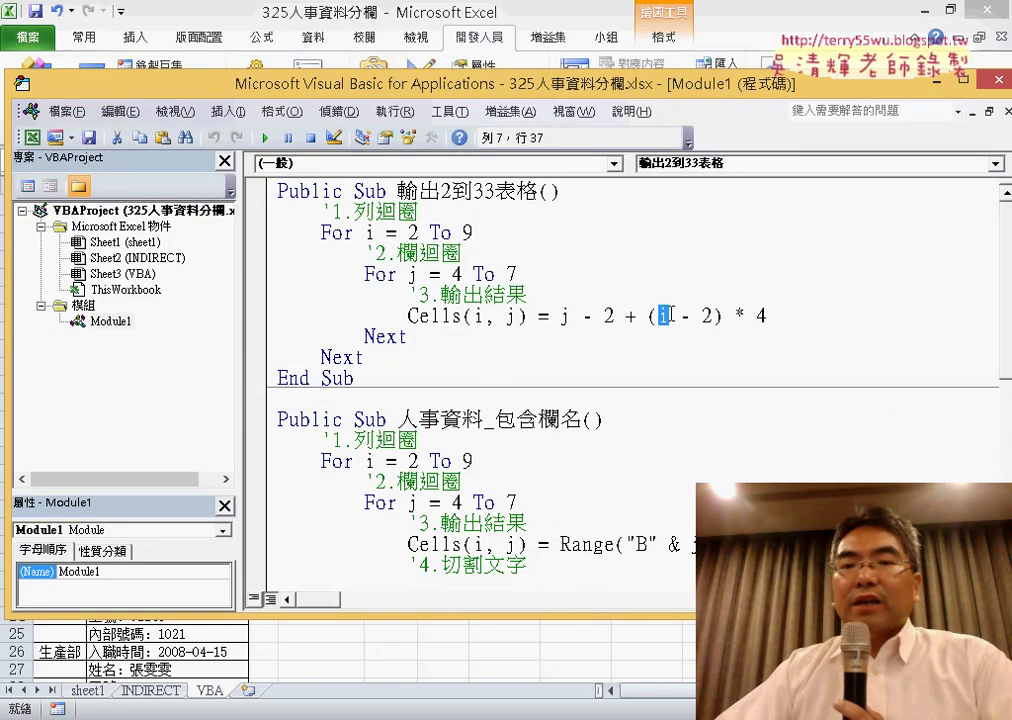
drag(505, 88, 689, 280)
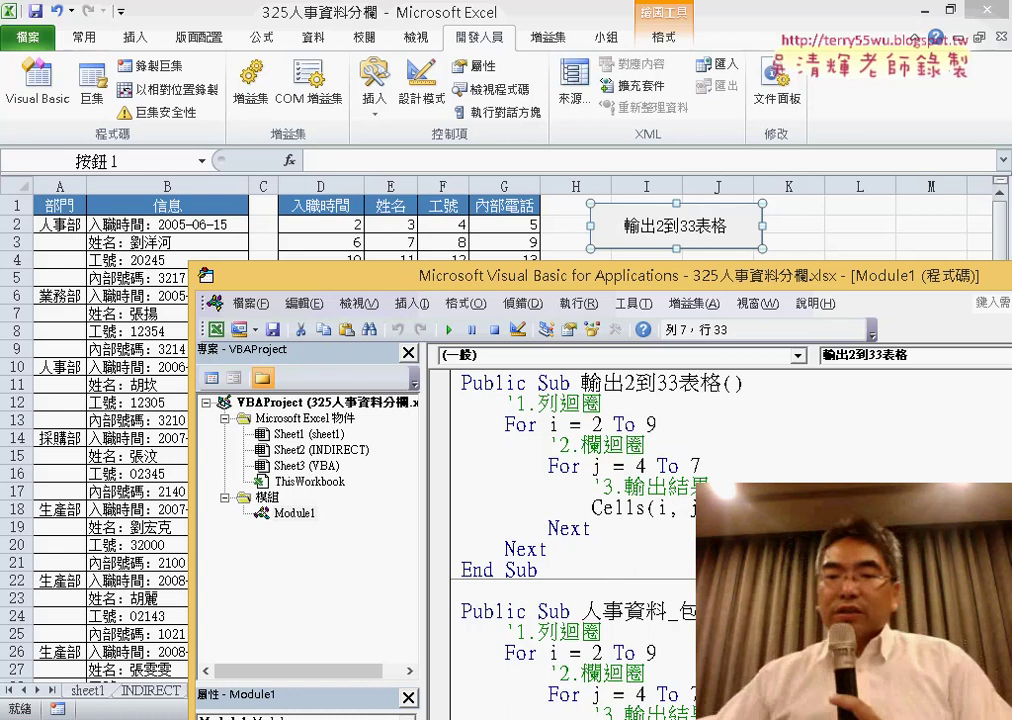
drag(592, 508, 875, 508)
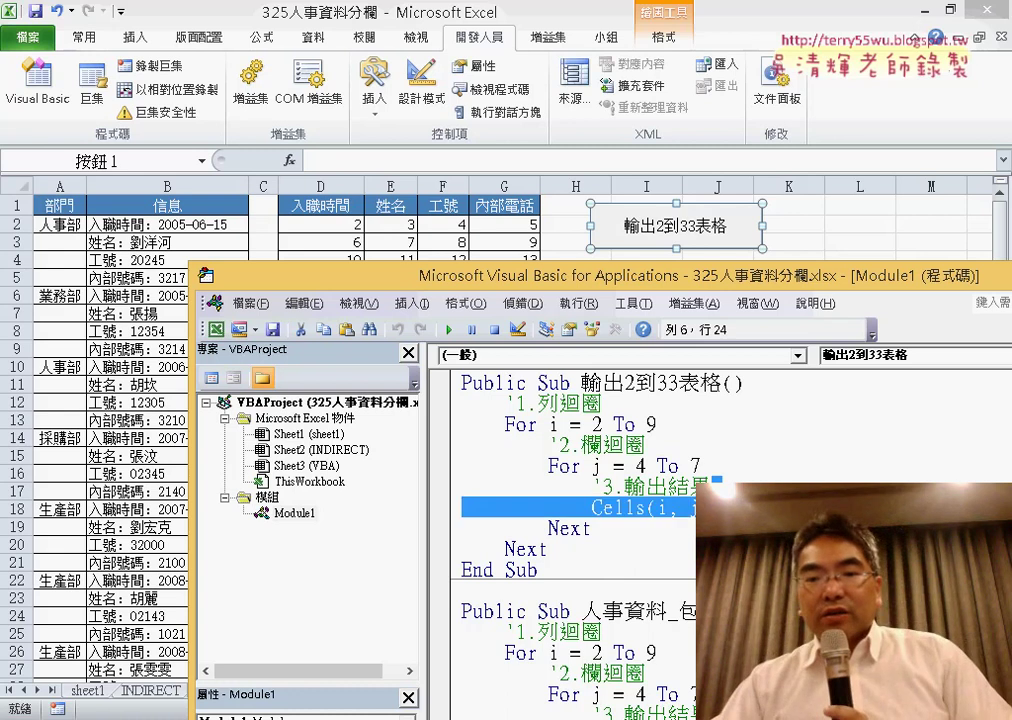
click(737, 508)
mouse_move(428, 281)
mouse_down()
mouse_move(458, 460)
mouse_move(428, 375)
mouse_up()
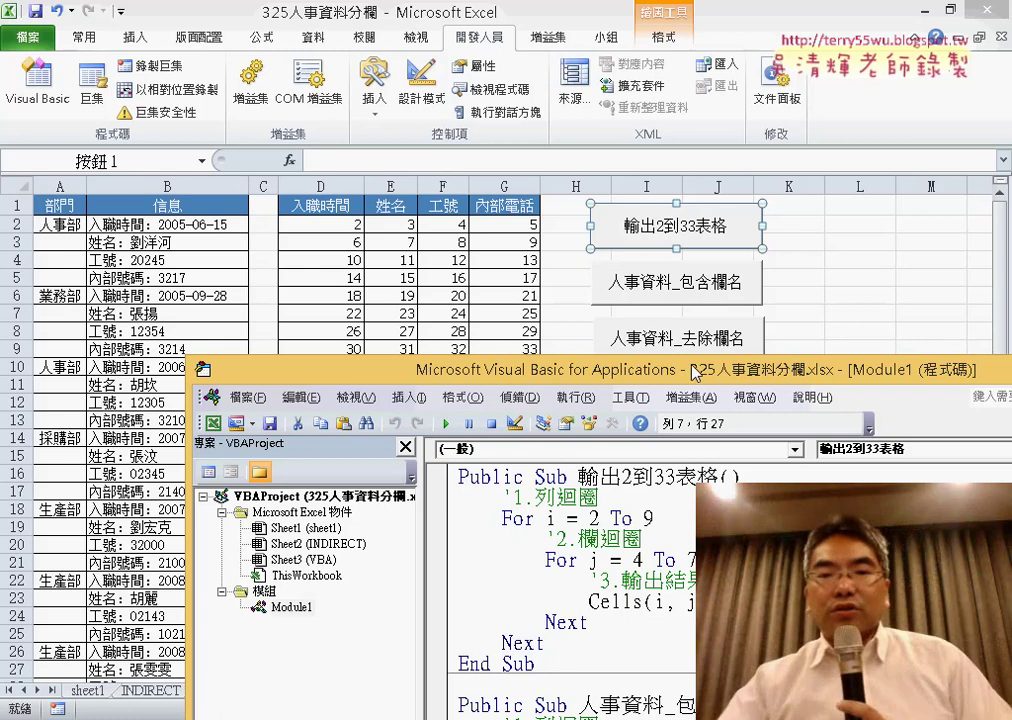
click(845, 296)
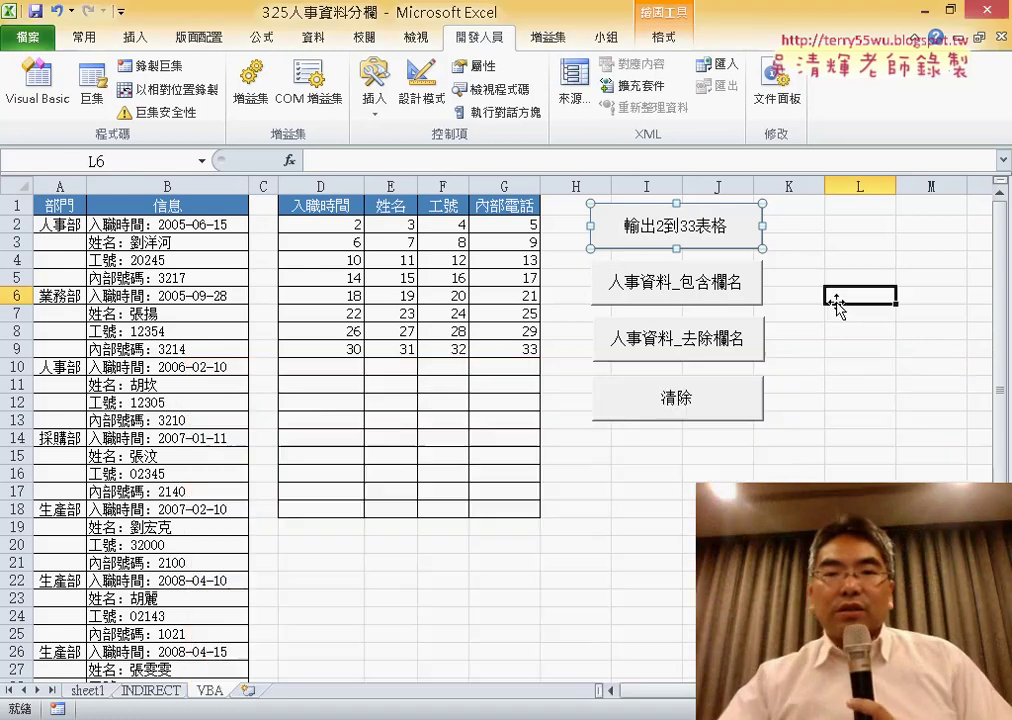
Step: Run 人事資料_包含欄名 to list labelled personnel data, then review its j - 2 + (i - 2) * 4 offset code
click(691, 293)
right_click(691, 293)
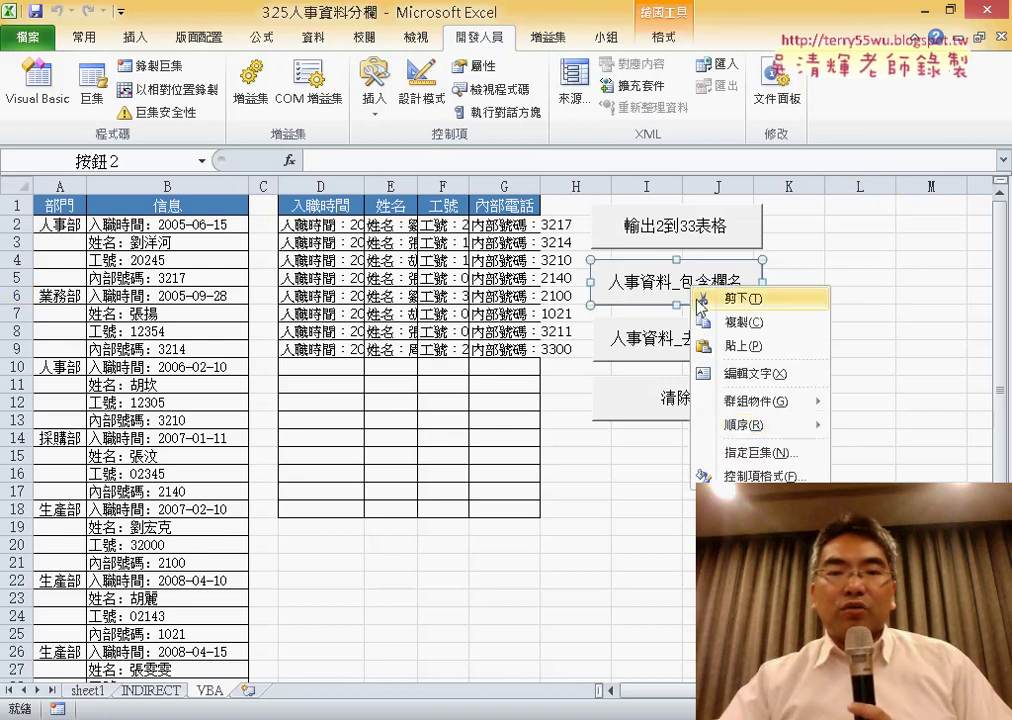
click(752, 513)
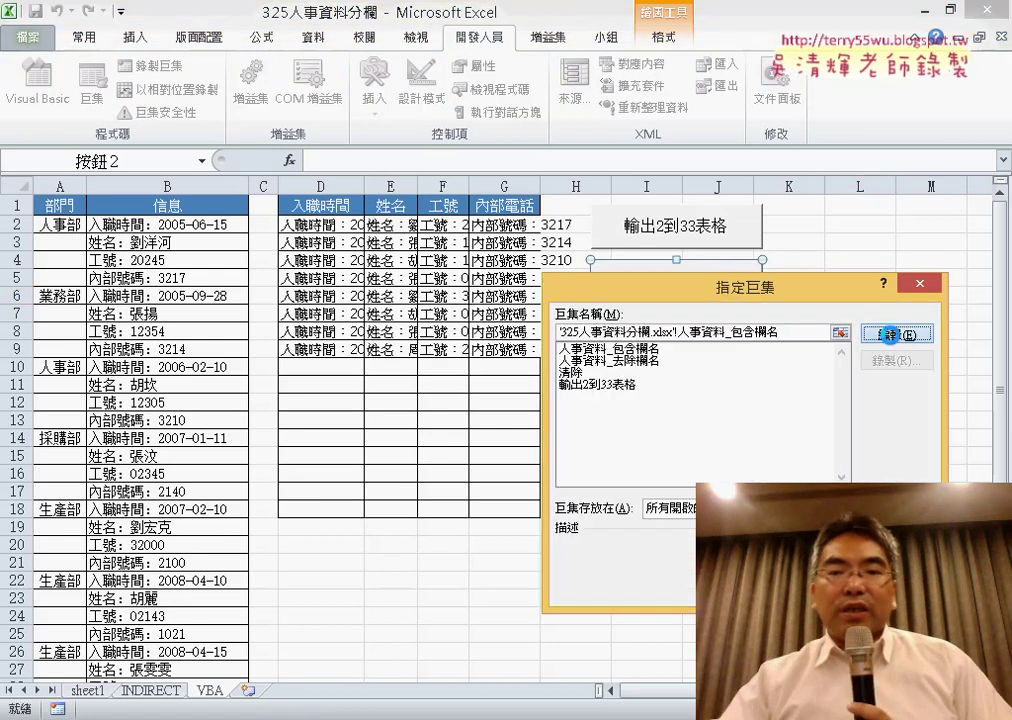
click(903, 335)
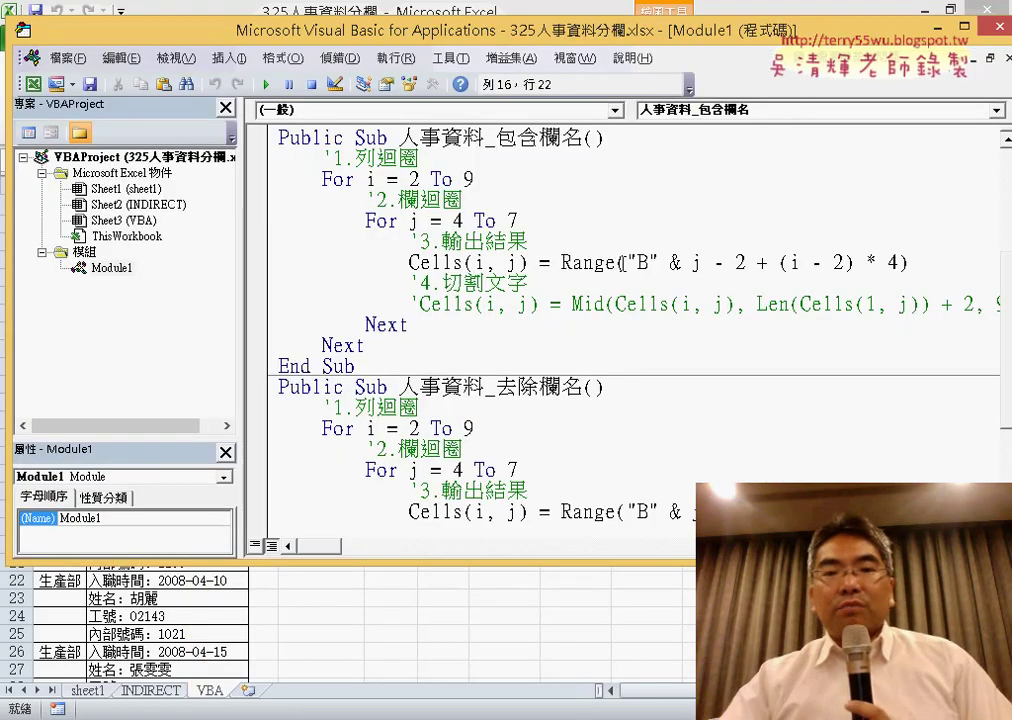
drag(690, 262, 838, 259)
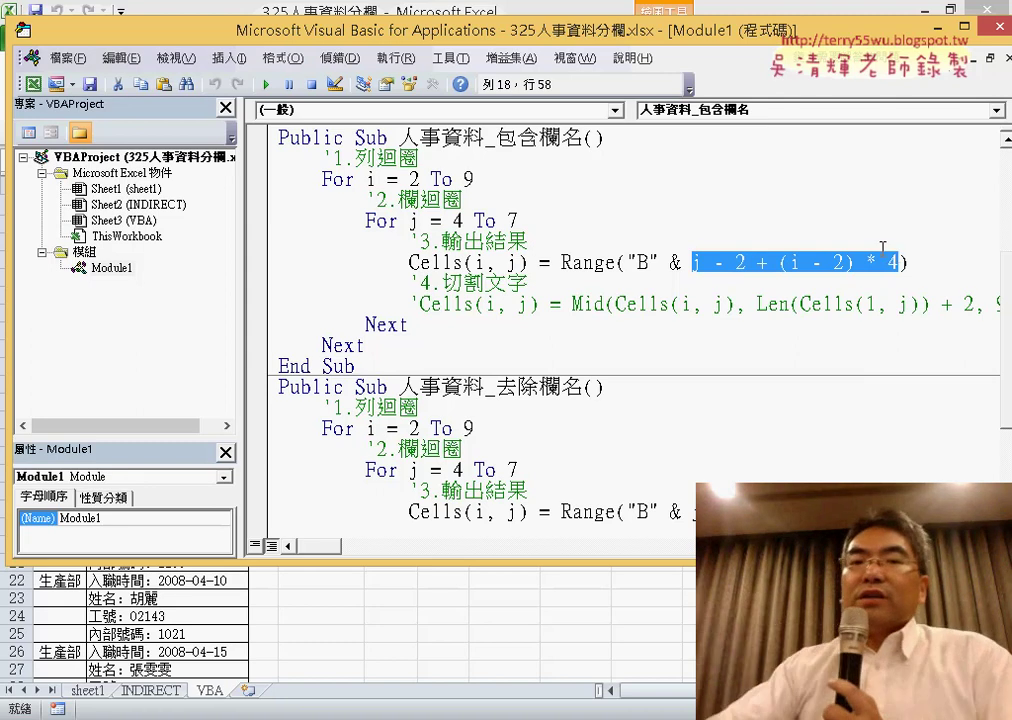
click(997, 29)
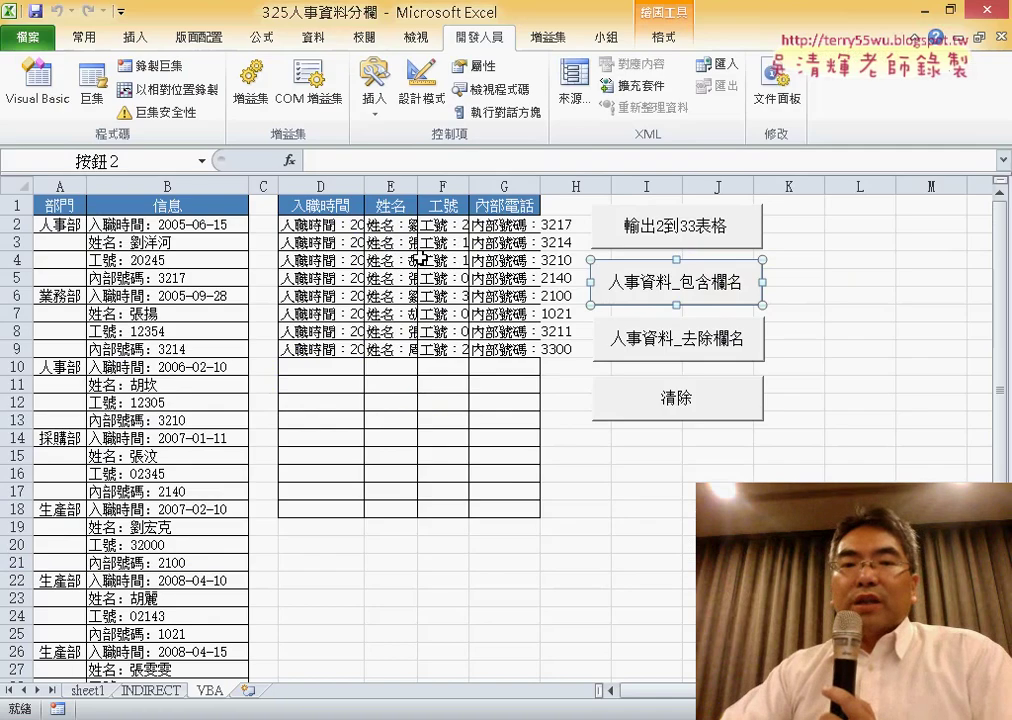
Step: Run 人事資料_去除欄名 to list label-free personnel data and open its macro code
click(915, 345)
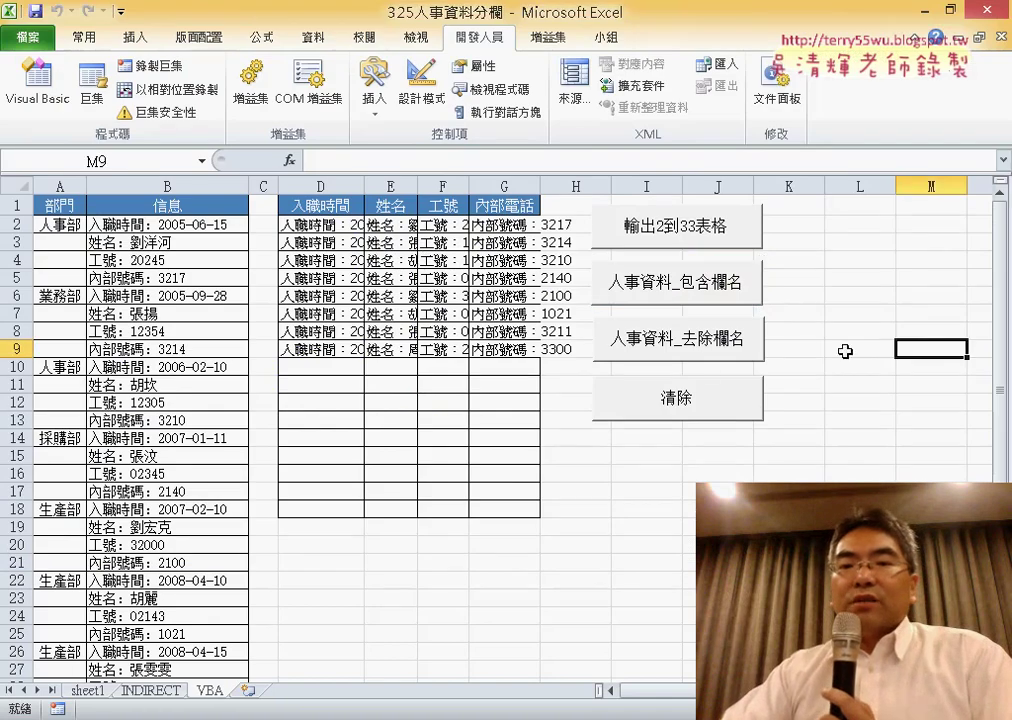
click(700, 352)
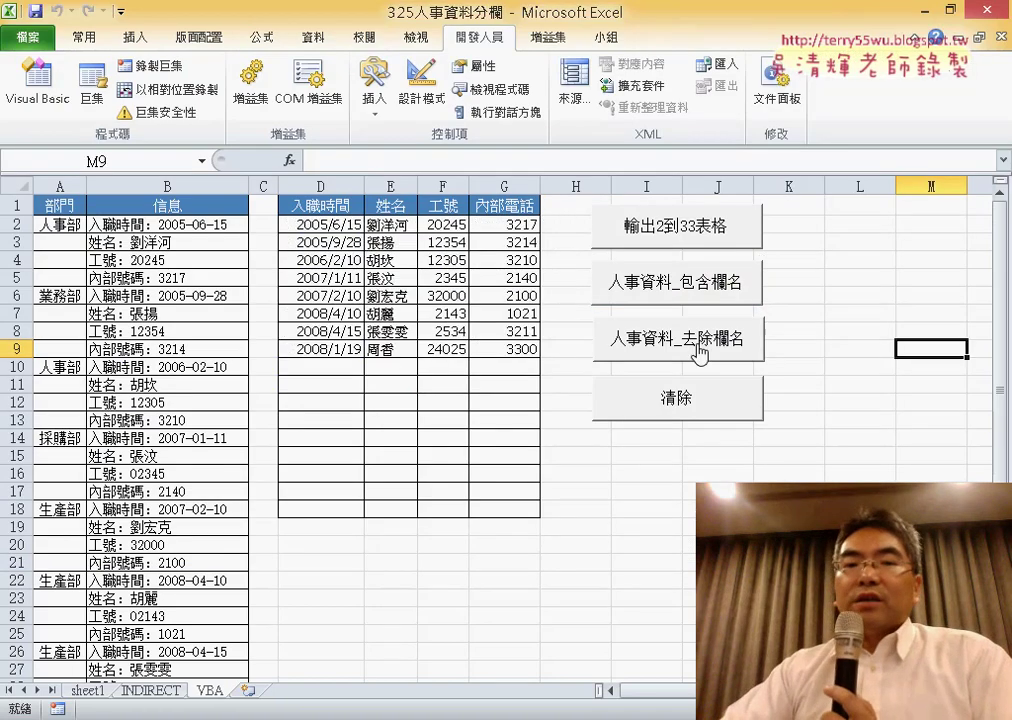
right_click(700, 352)
click(735, 567)
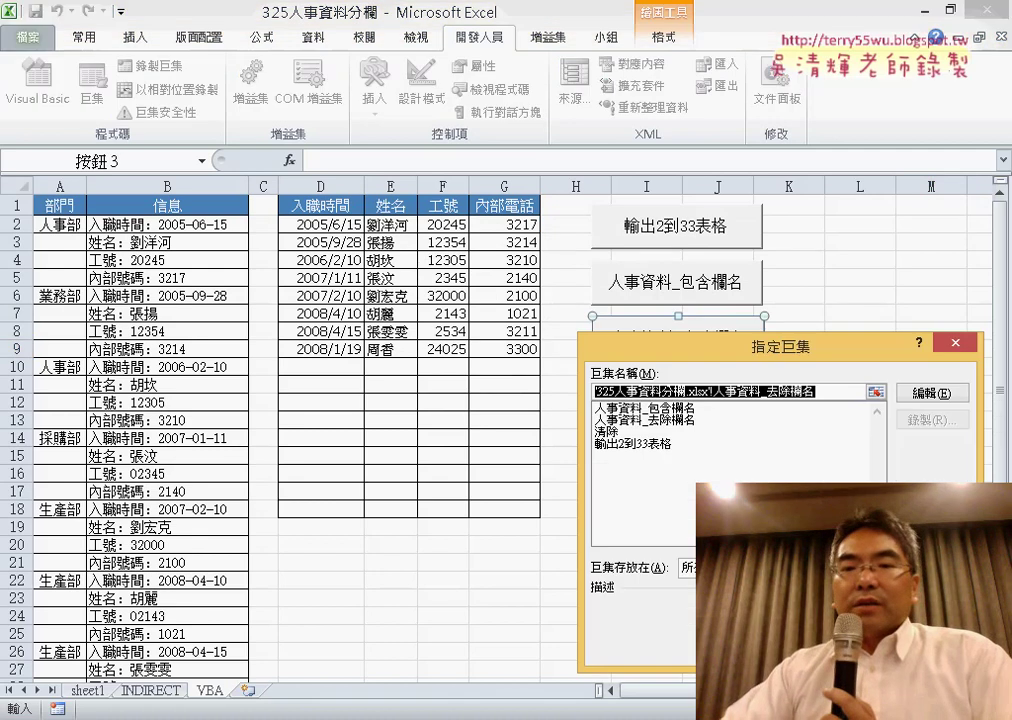
click(928, 393)
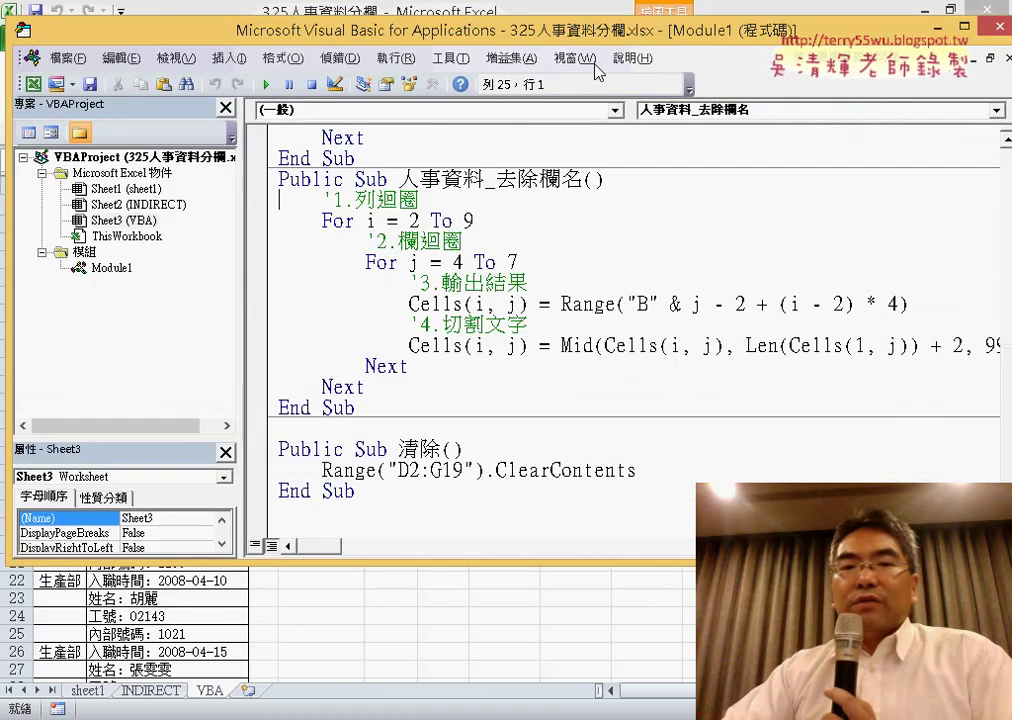
Step: Review the Mid arguments Cells(i, j), Cells(1, j) and length 99, then close the editor
drag(596, 30, 417, 35)
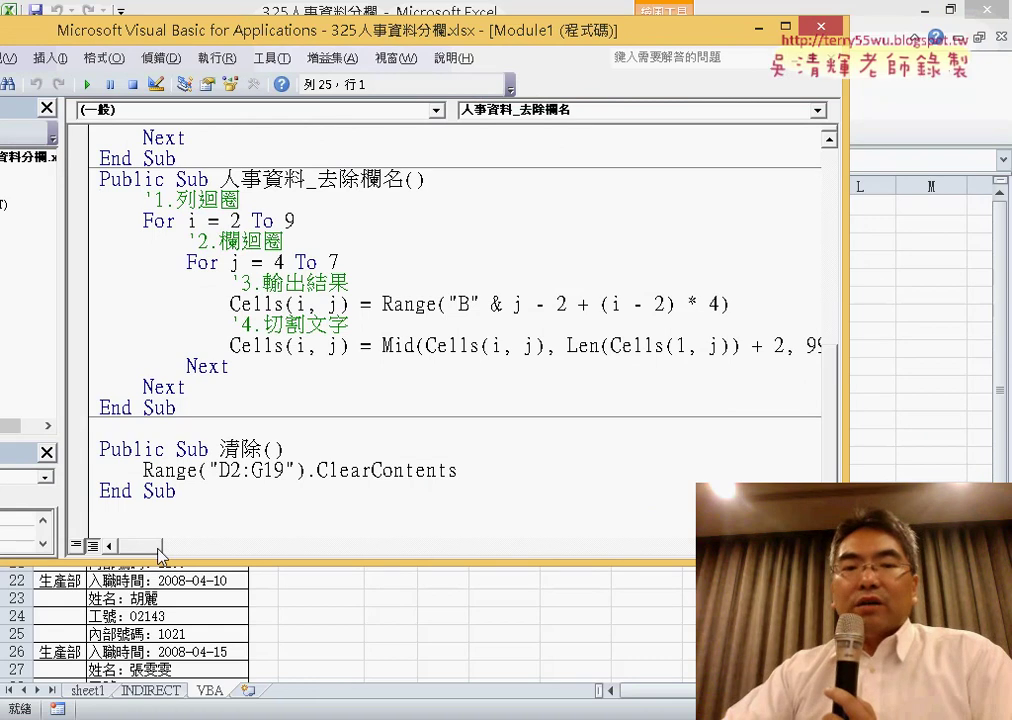
drag(160, 556, 158, 554)
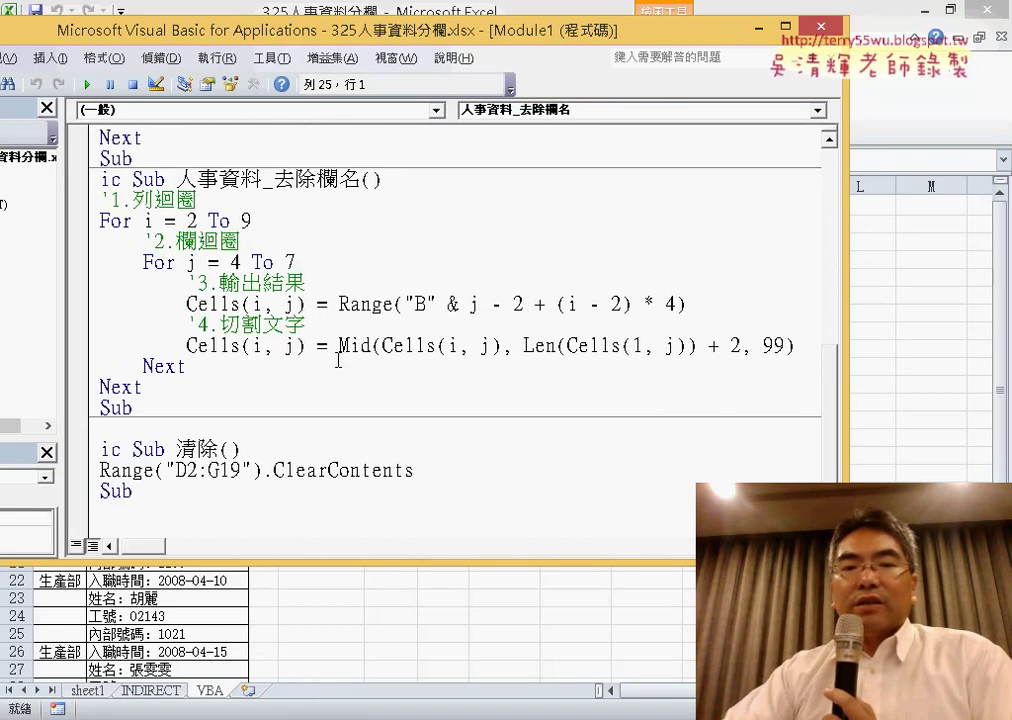
drag(383, 345, 497, 345)
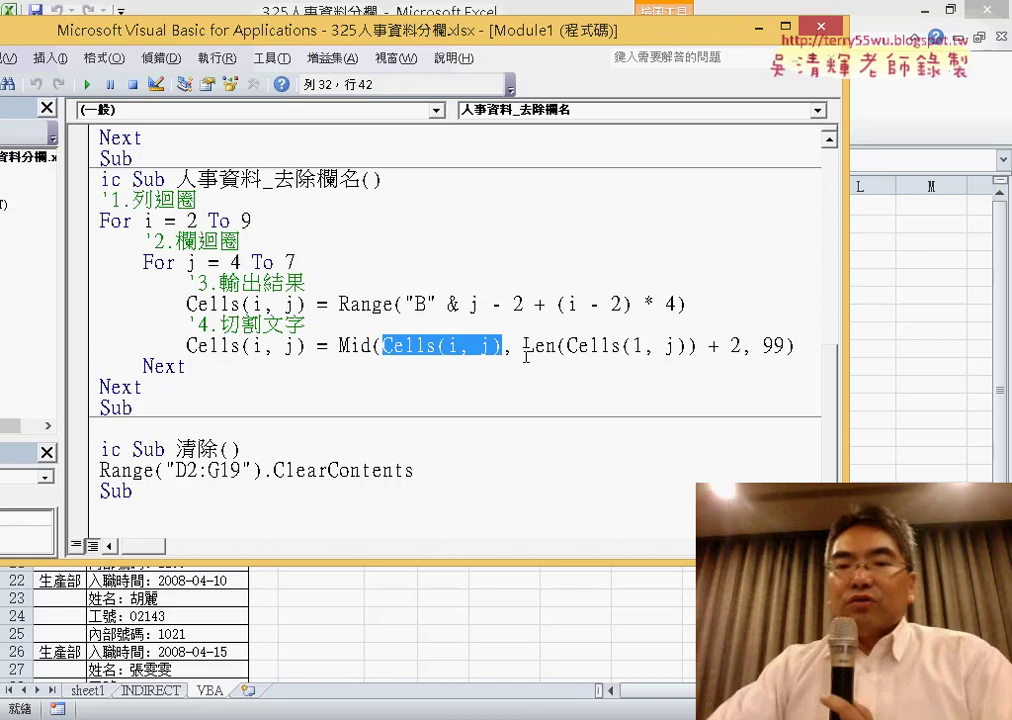
click(524, 345)
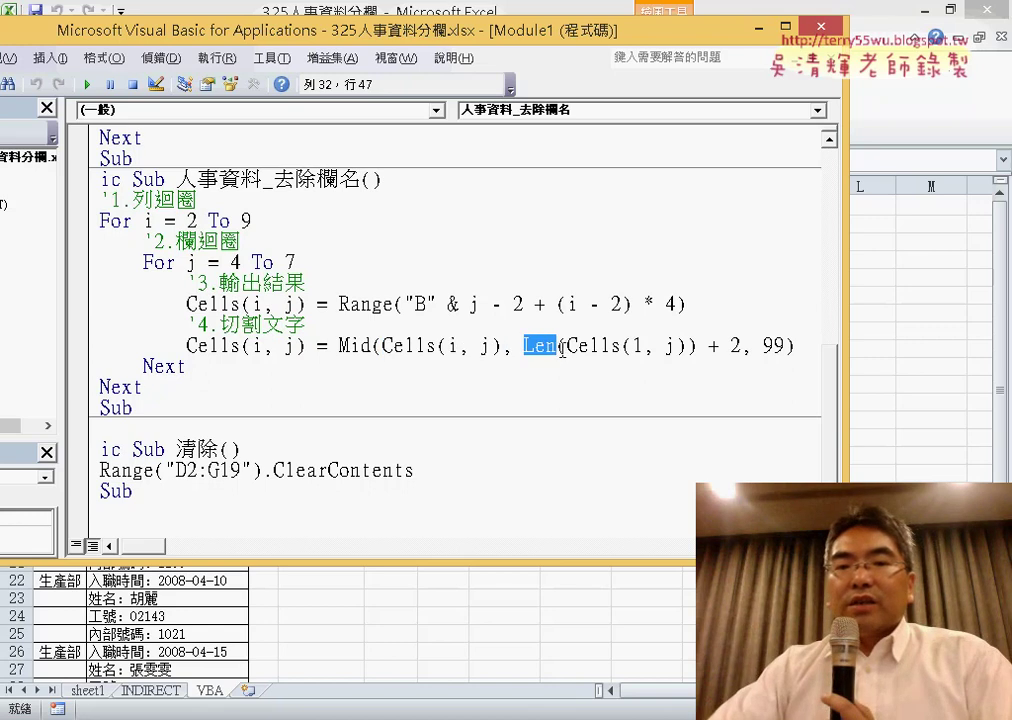
drag(567, 347, 690, 347)
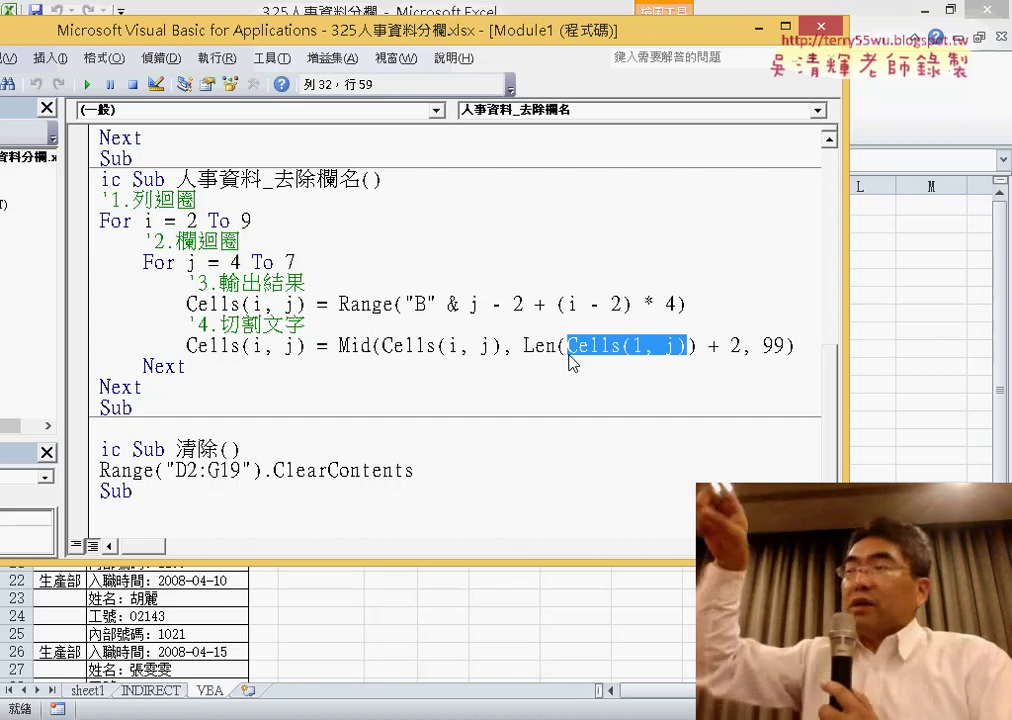
click(645, 347)
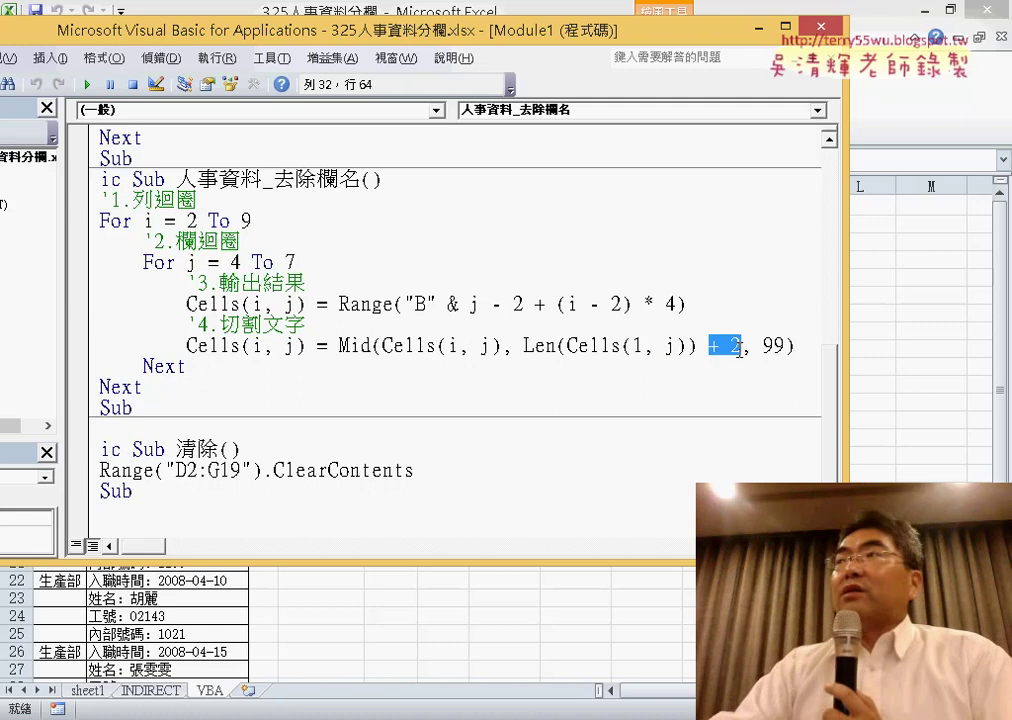
drag(787, 345, 775, 345)
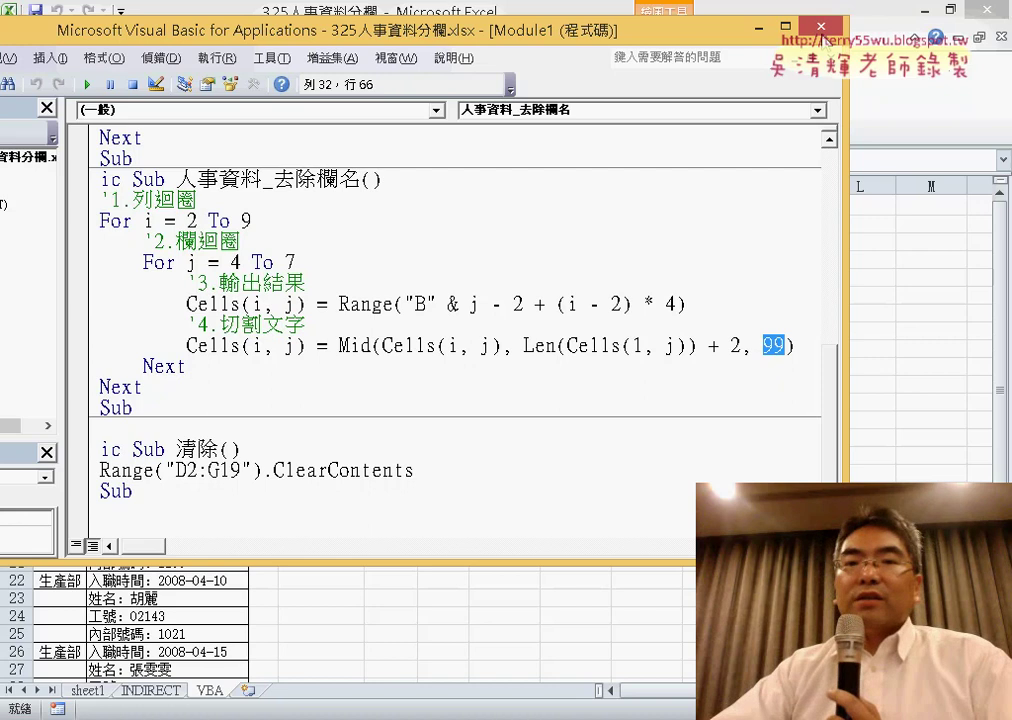
click(821, 30)
click(898, 380)
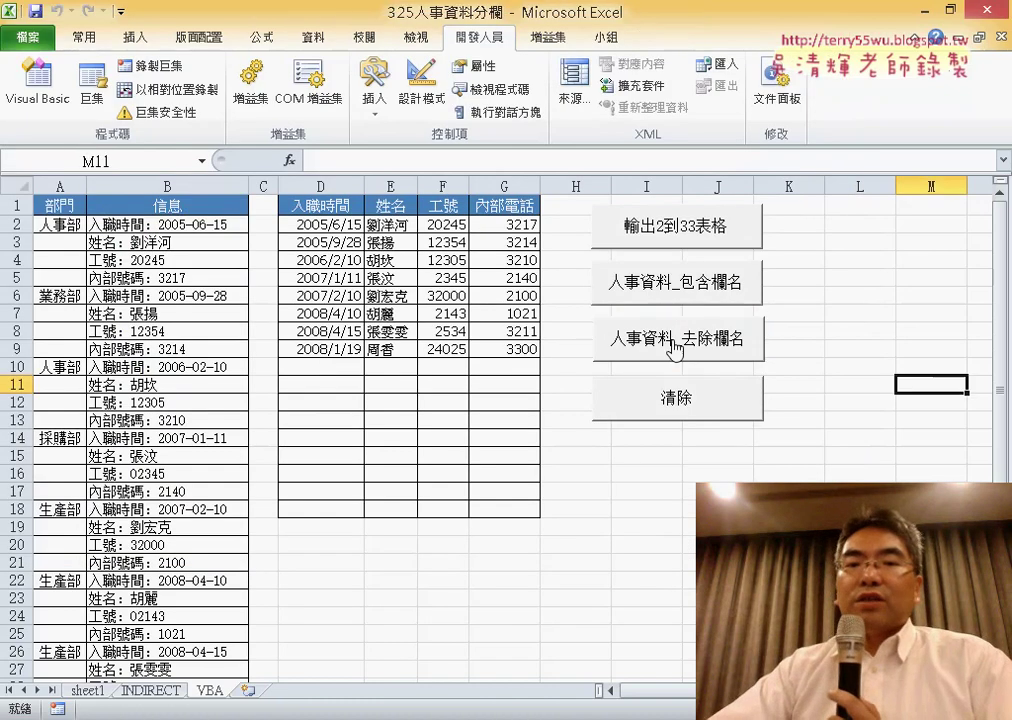
Step: Empty the personnel table with the 清除 button and open its macro code
click(662, 398)
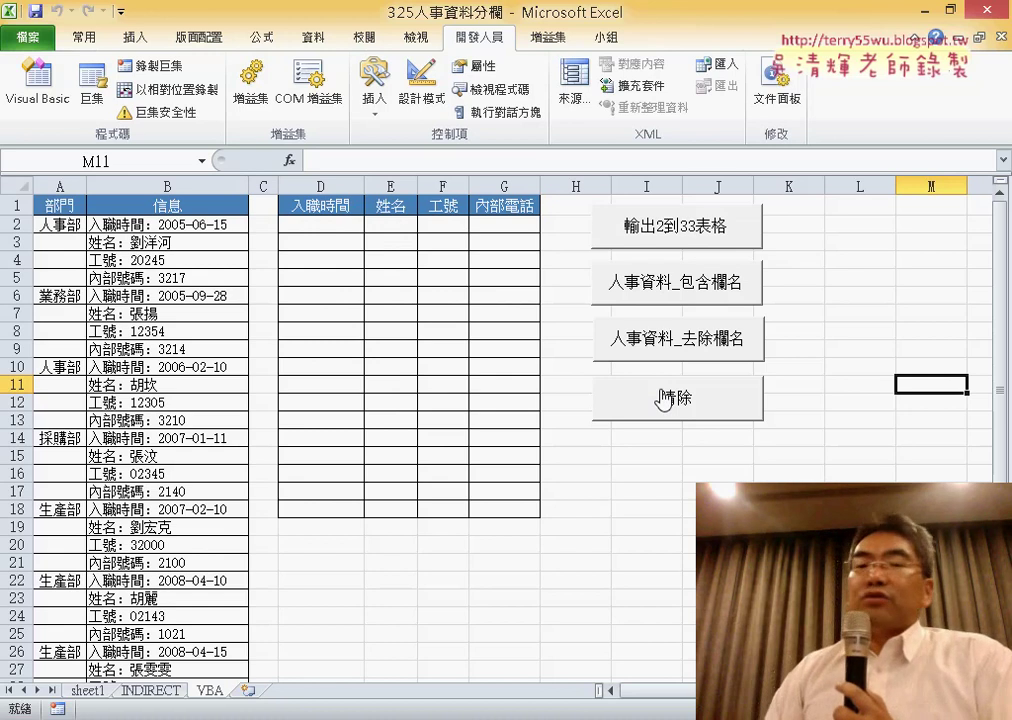
right_click(662, 398)
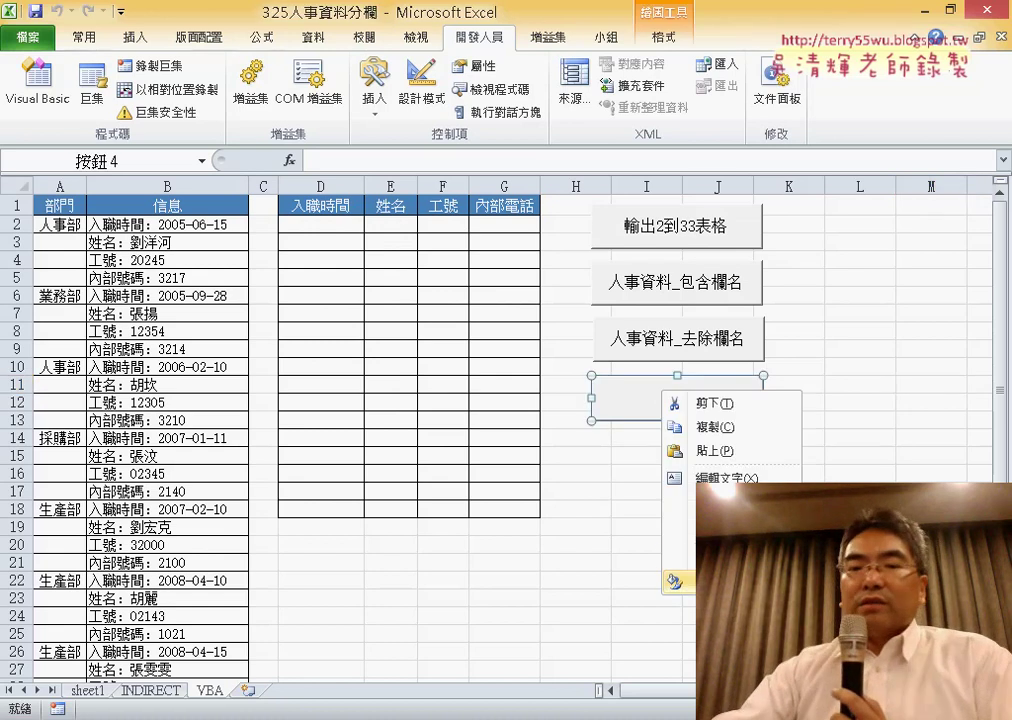
click(690, 553)
click(886, 437)
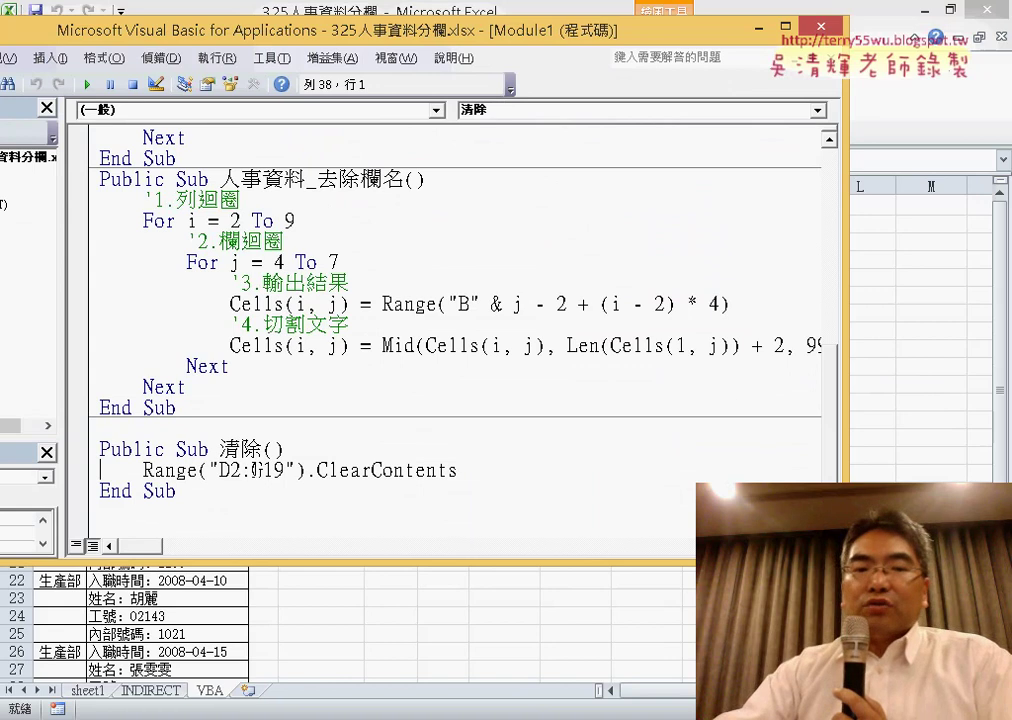
Step: Retype .ClearContents after Range("D2:G19") in the macro, then return to the sheet and minimize the workbook
drag(213, 470, 260, 471)
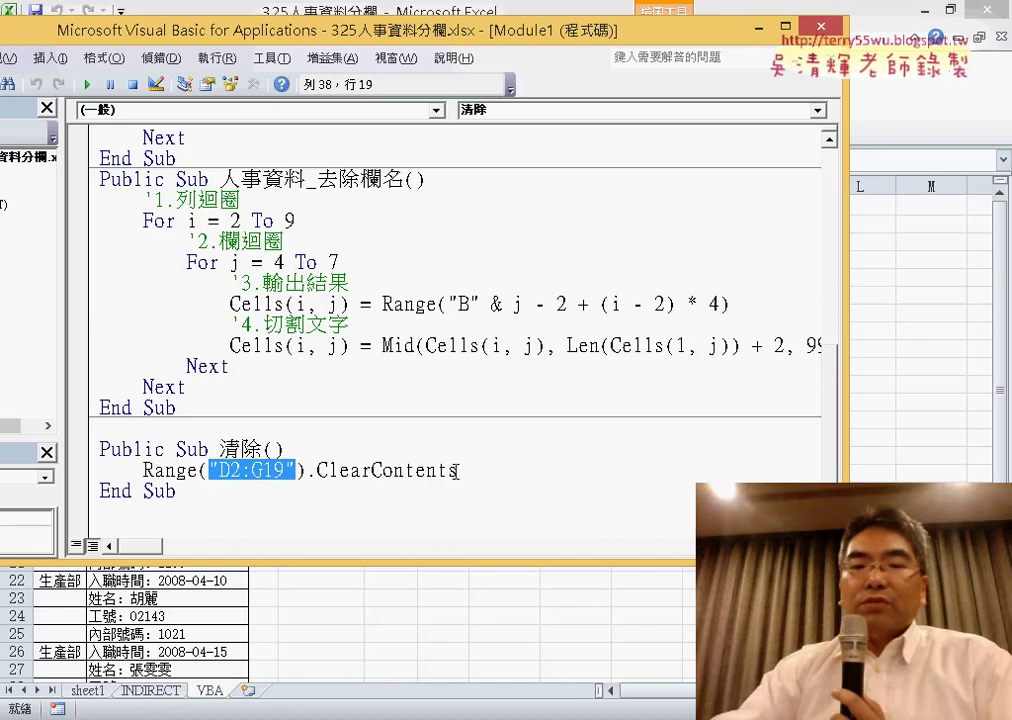
drag(455, 471, 316, 470)
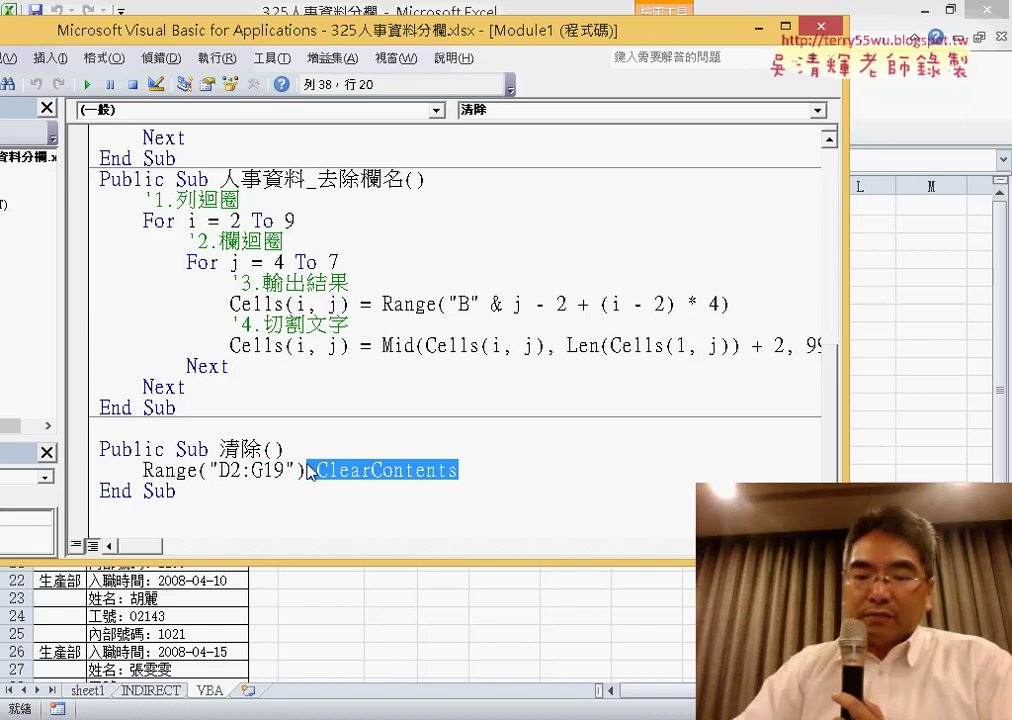
text(.c)
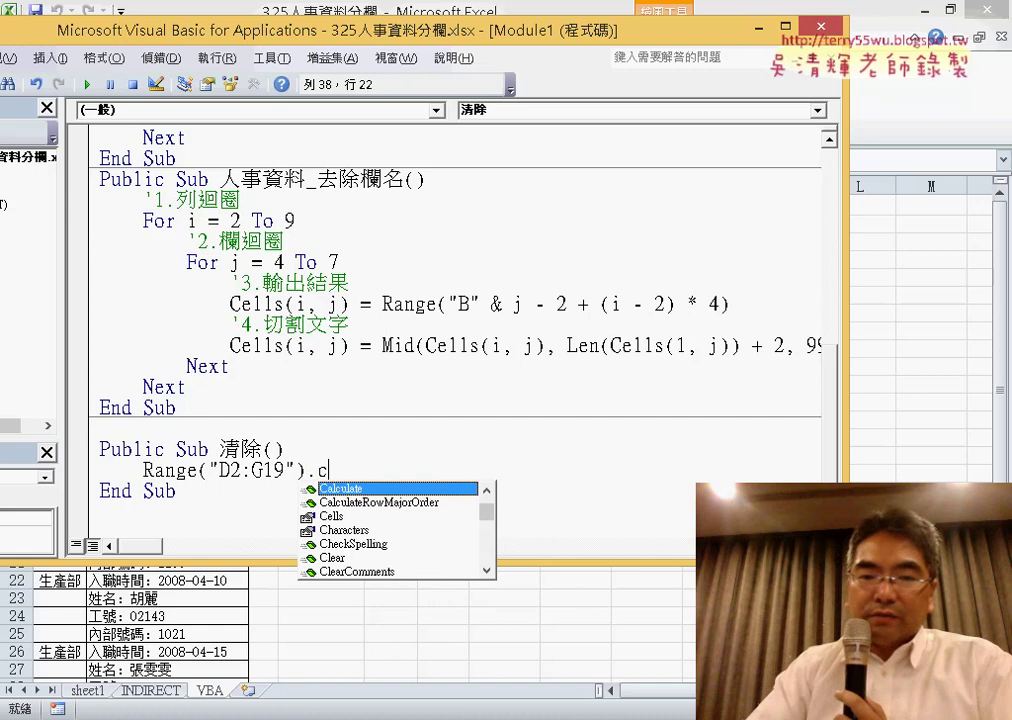
text(l)
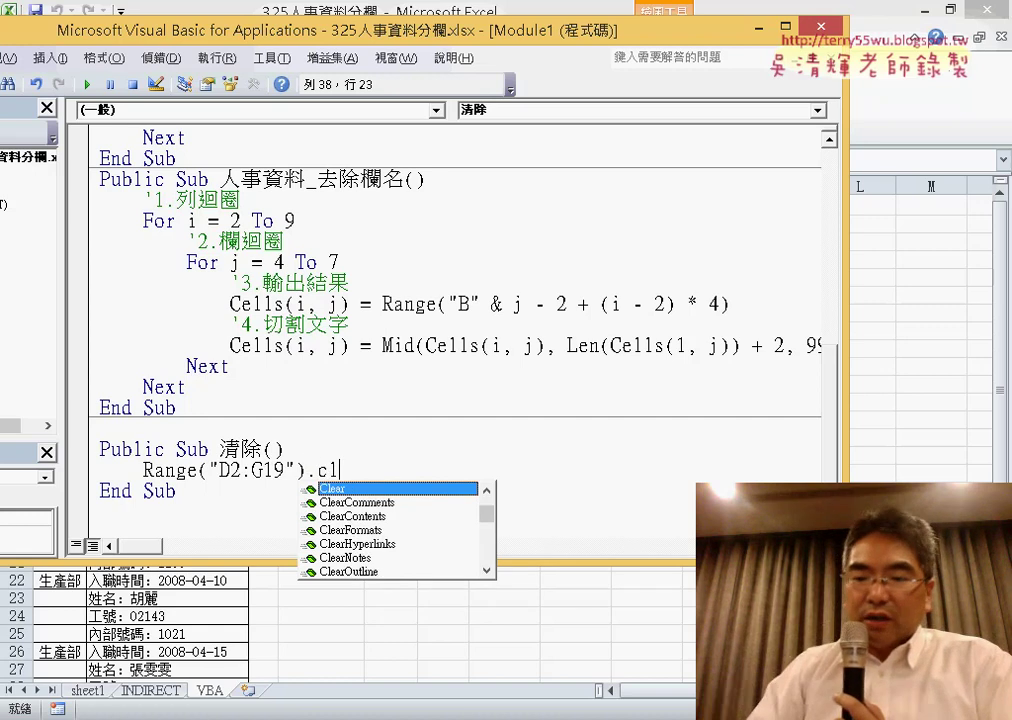
click(397, 516)
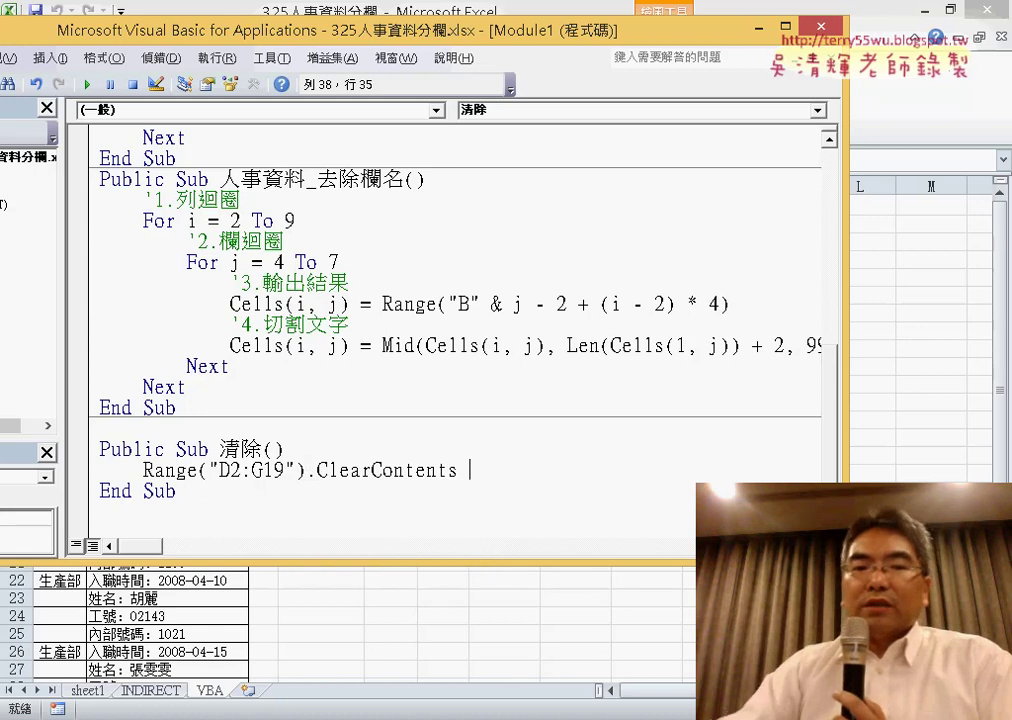
key(alt+F11)
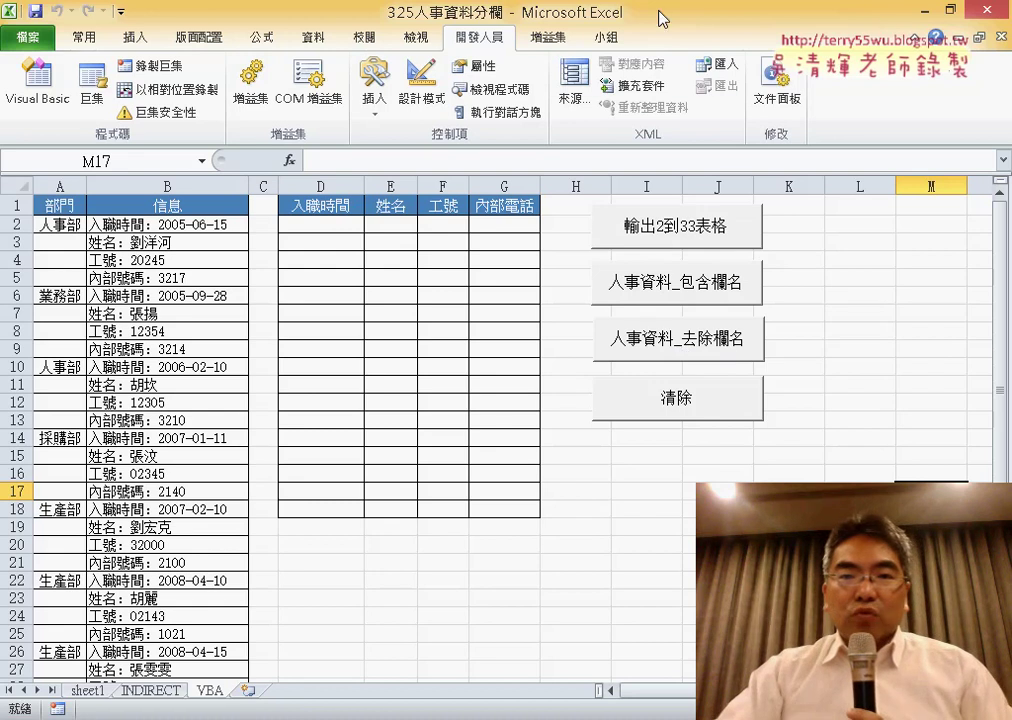
click(927, 12)
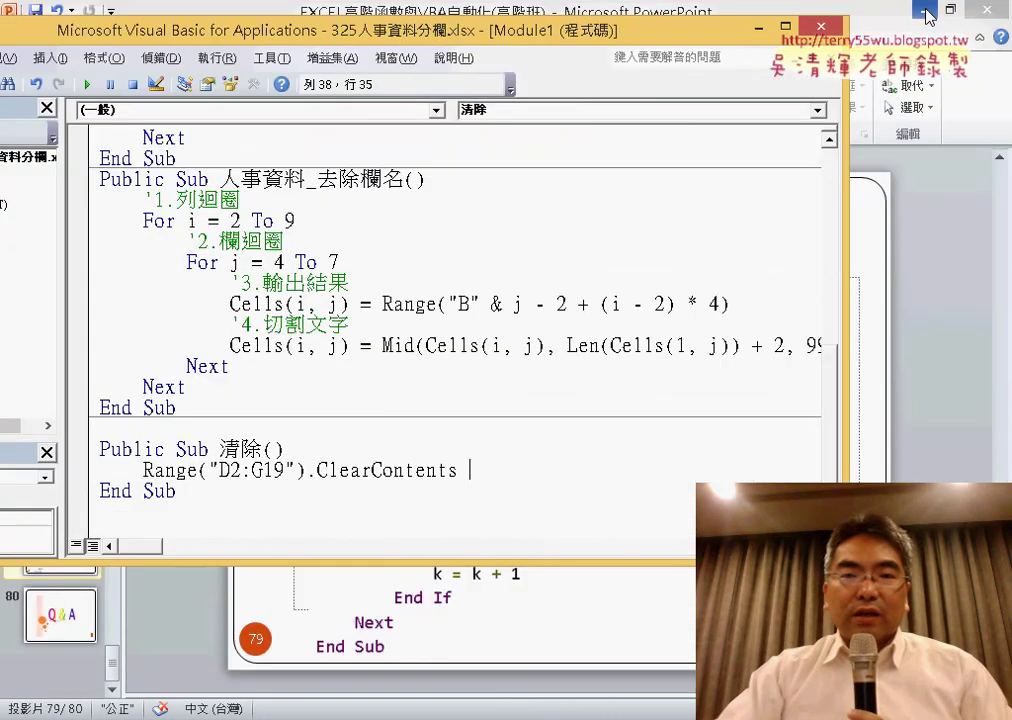
Step: Open the 326班級成績查詢 workbook from the 範例檔(高階班) folder window
click(758, 28)
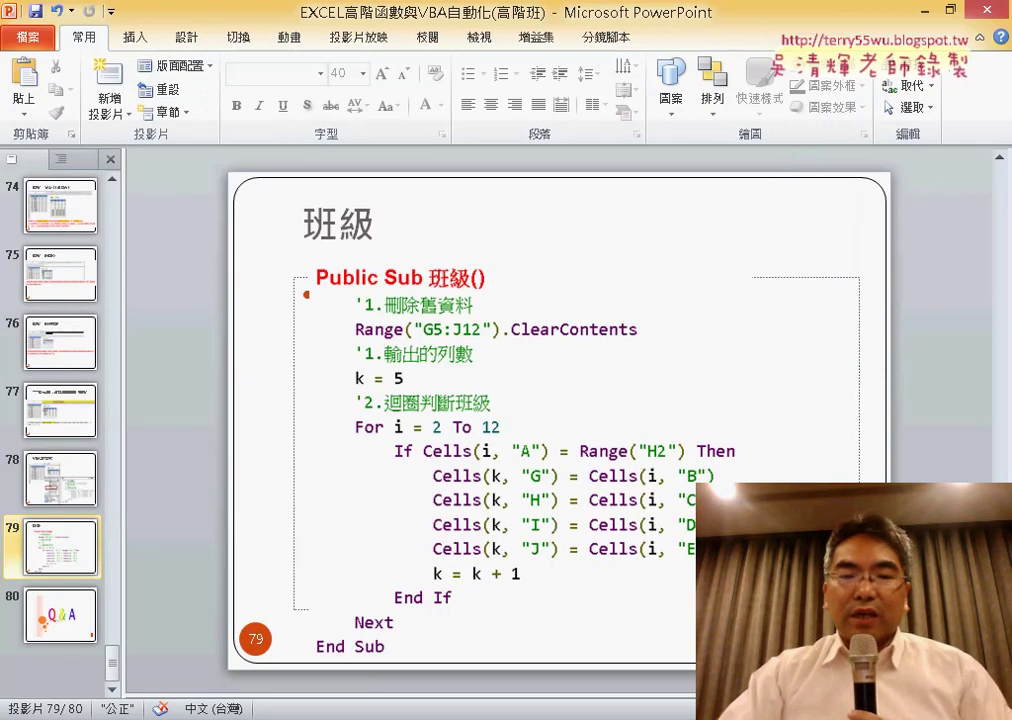
mouse_move(440, 715)
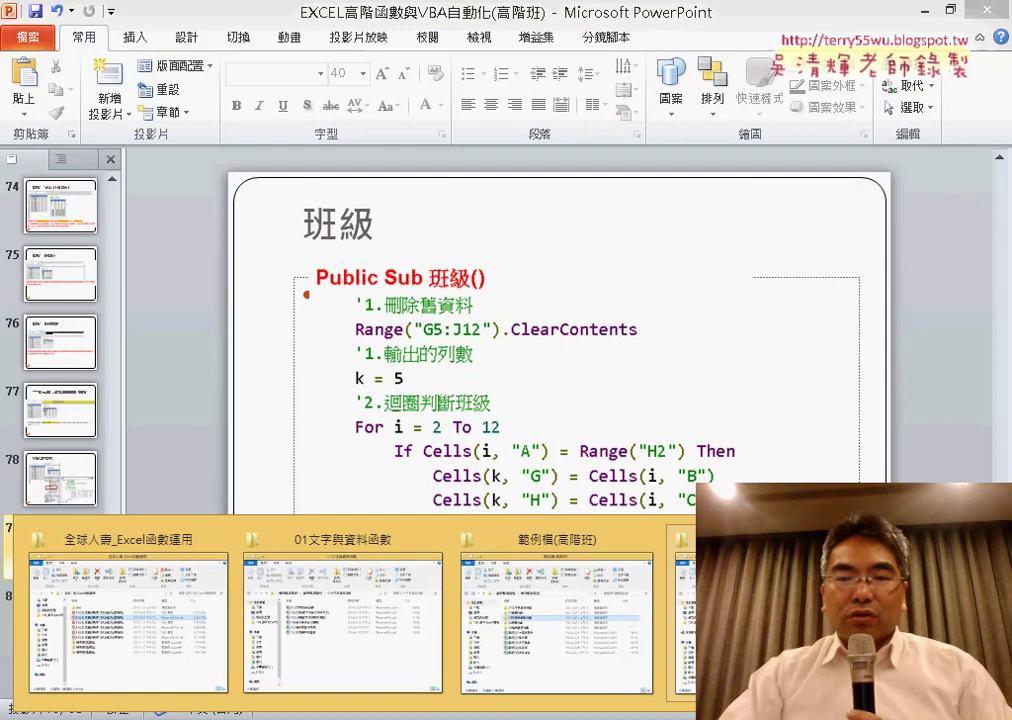
click(556, 615)
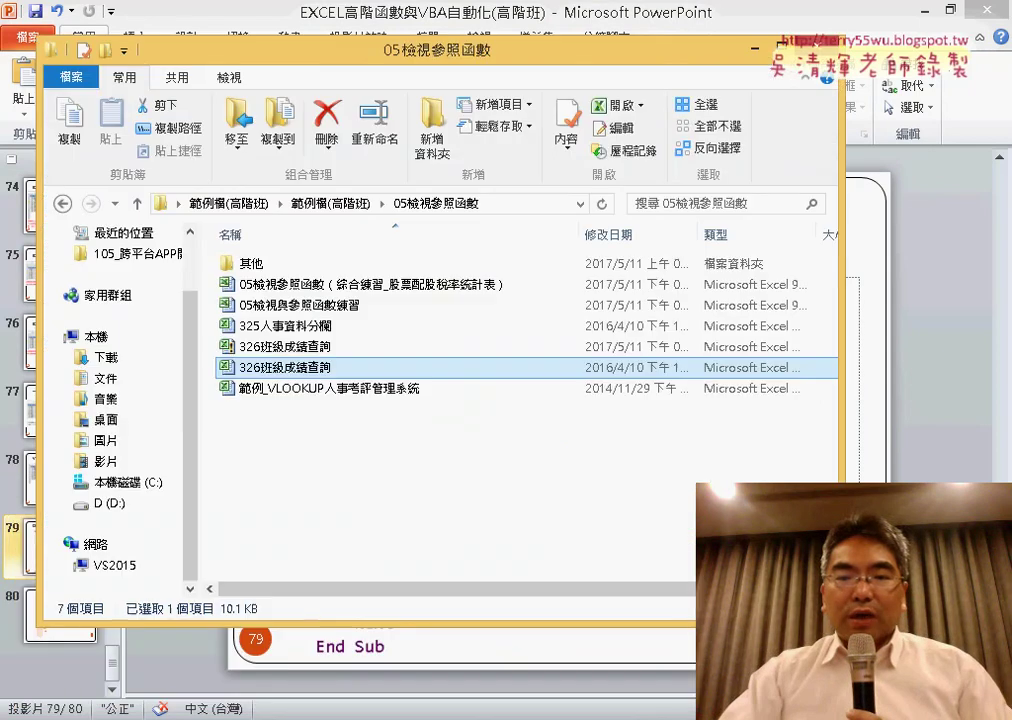
double_click(300, 367)
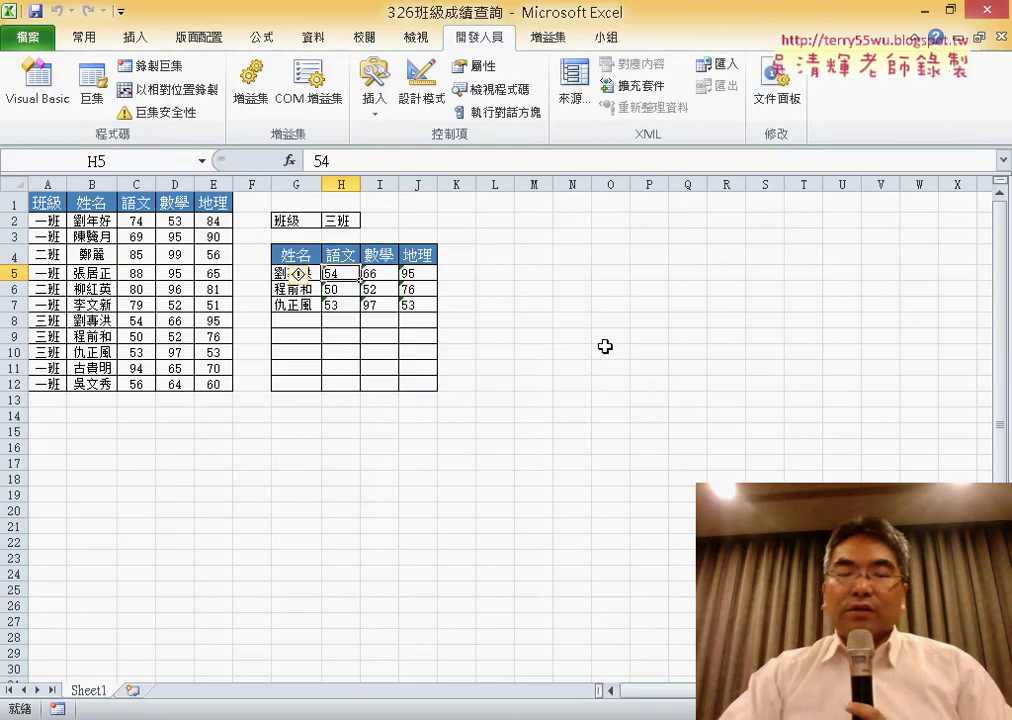
Step: Change the class in H2 to 一班, then to 二班
click(605, 346)
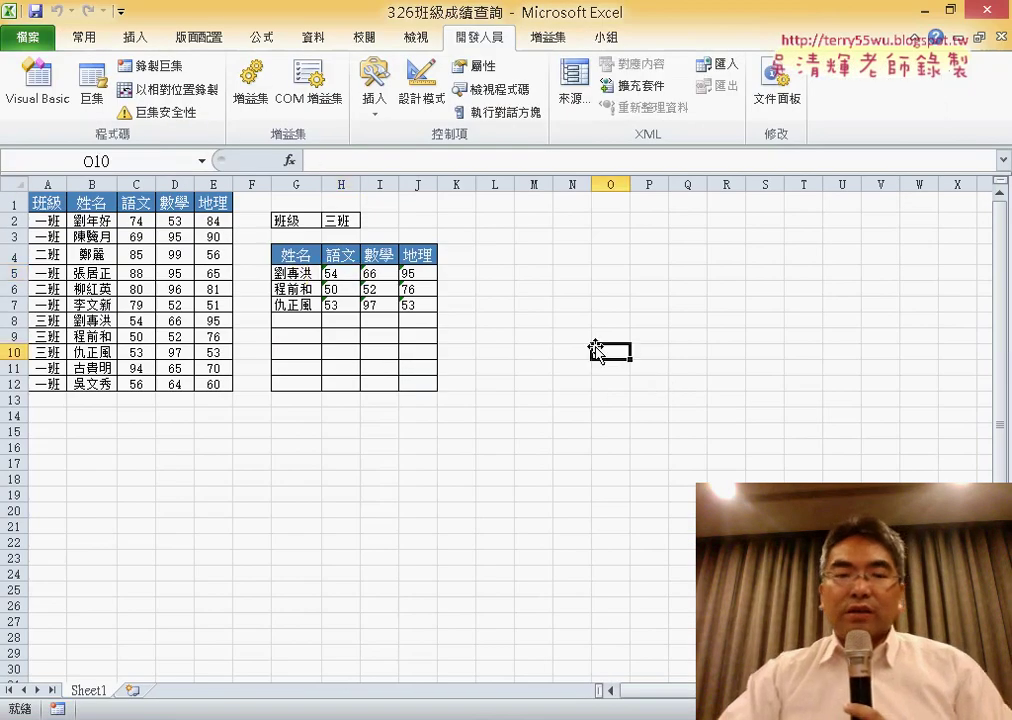
click(352, 225)
click(368, 220)
click(364, 231)
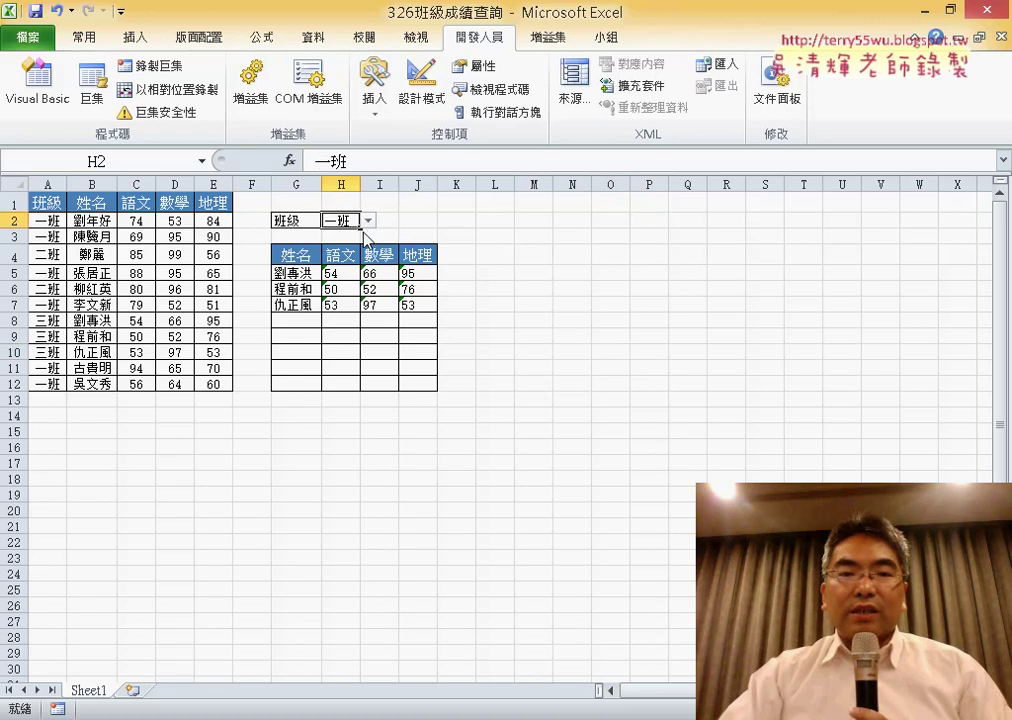
click(368, 220)
click(364, 244)
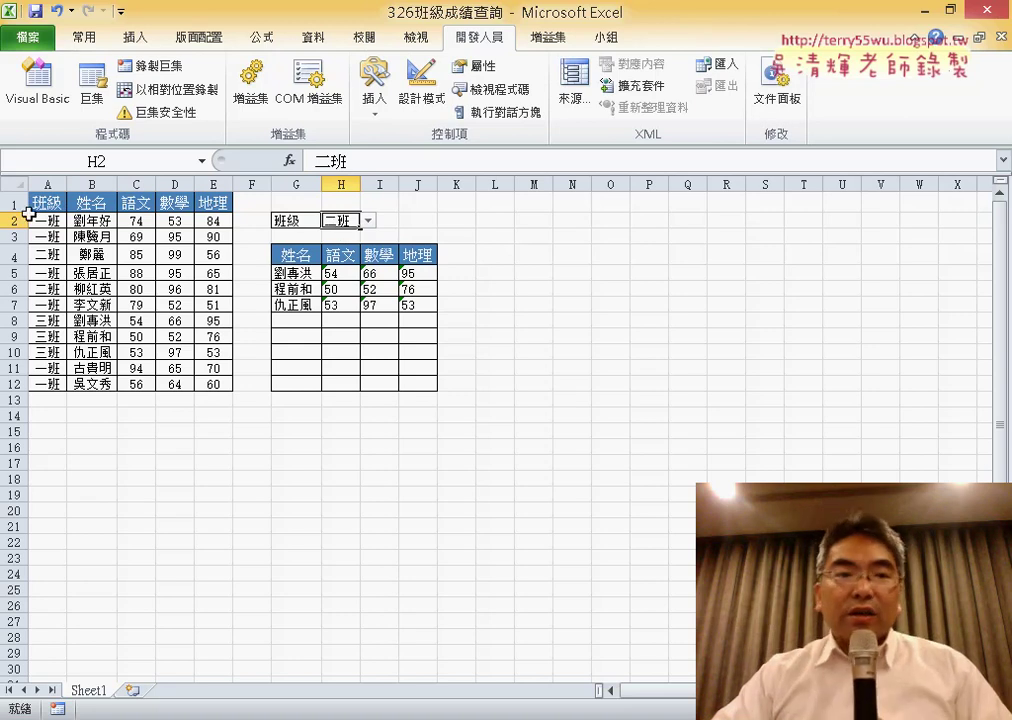
Step: Highlight A2:A12, B2:E2, G5:J5 and B3:E3 to explain the data layout
drag(30, 214, 40, 383)
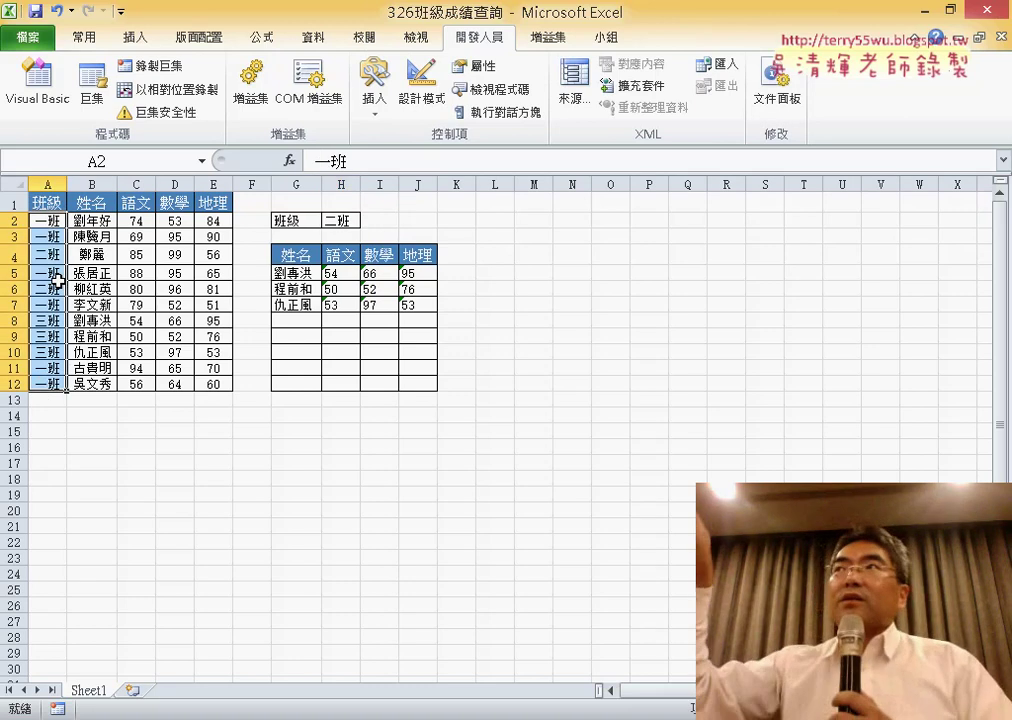
click(48, 225)
click(95, 220)
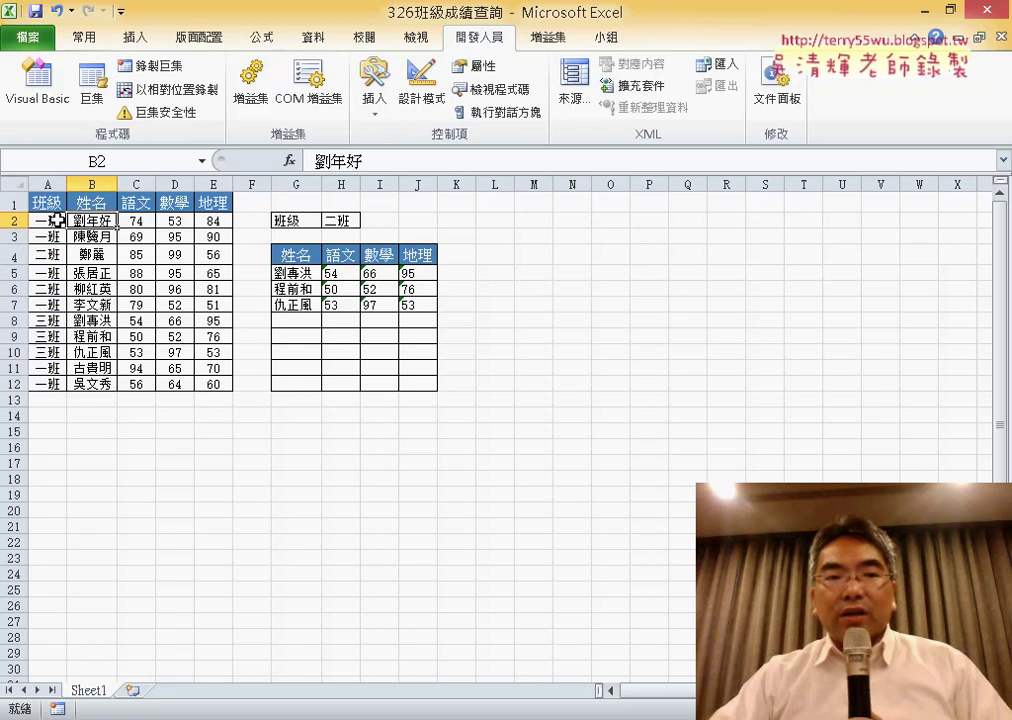
click(60, 220)
drag(105, 221, 217, 226)
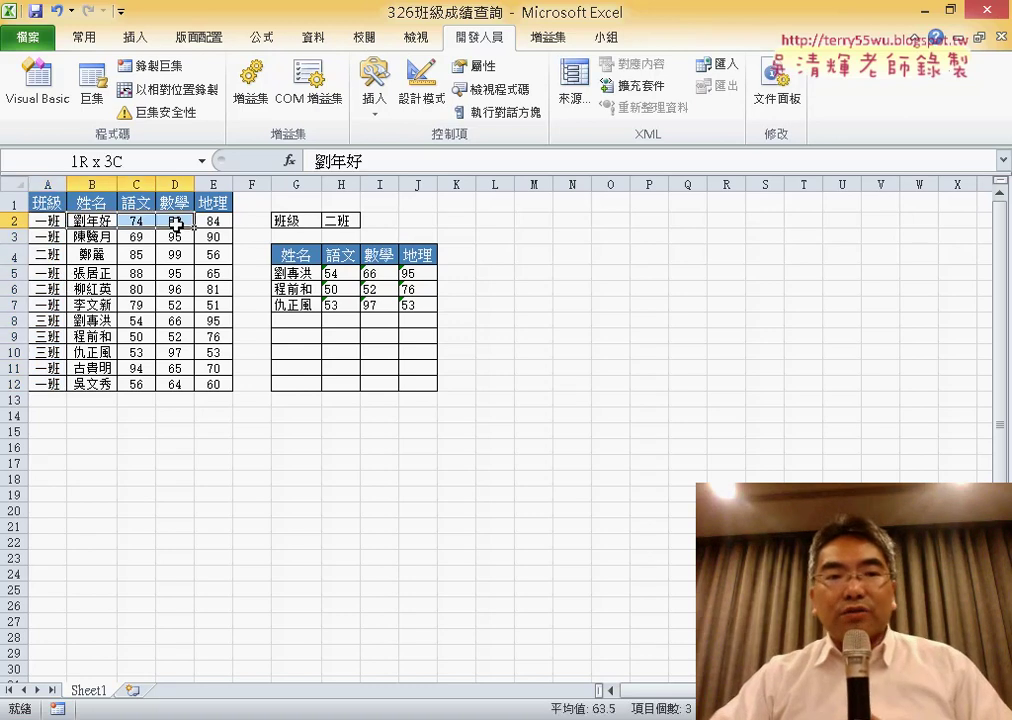
drag(297, 273, 403, 279)
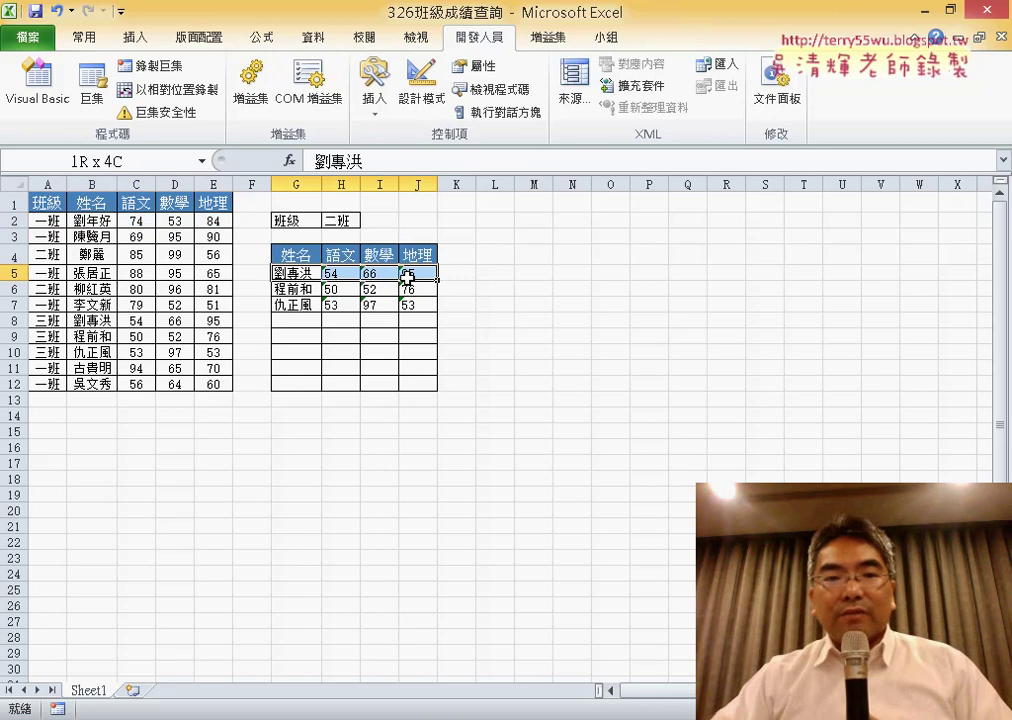
drag(100, 236, 217, 234)
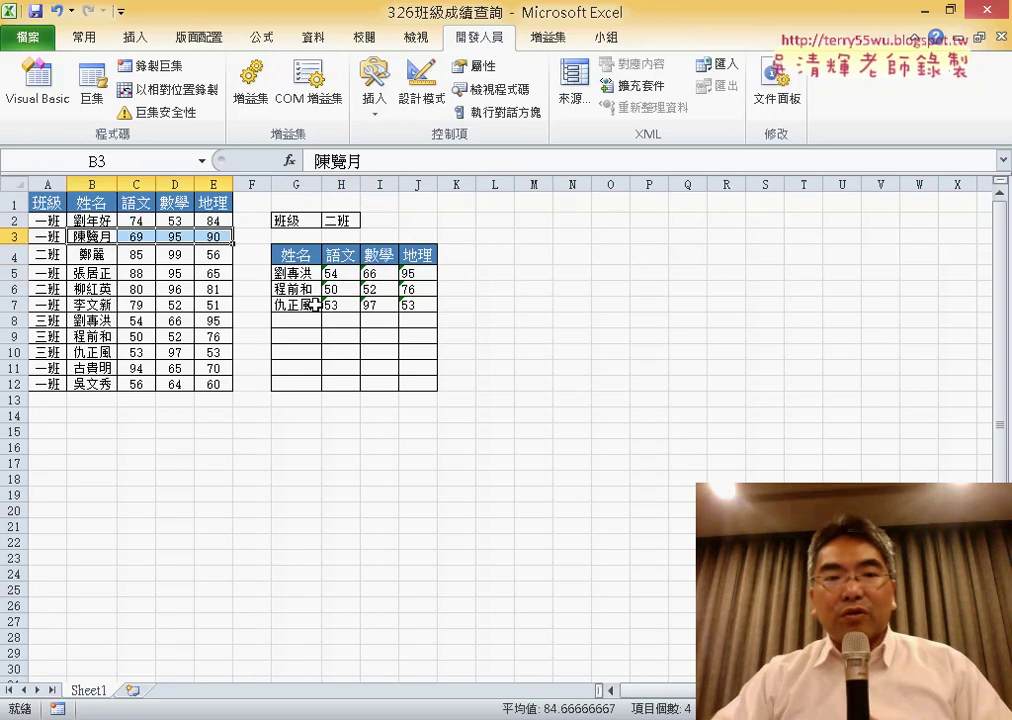
Step: In the VBA editor, close the old personnel code and insert a new module into 326班級成績查詢
click(37, 85)
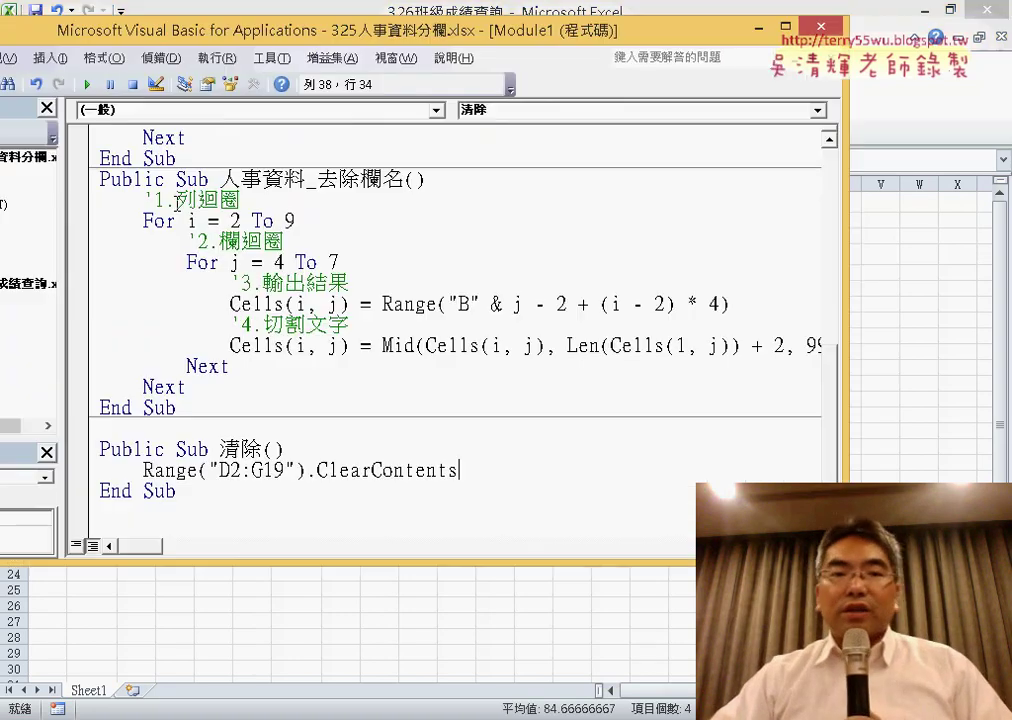
drag(690, 28, 871, 68)
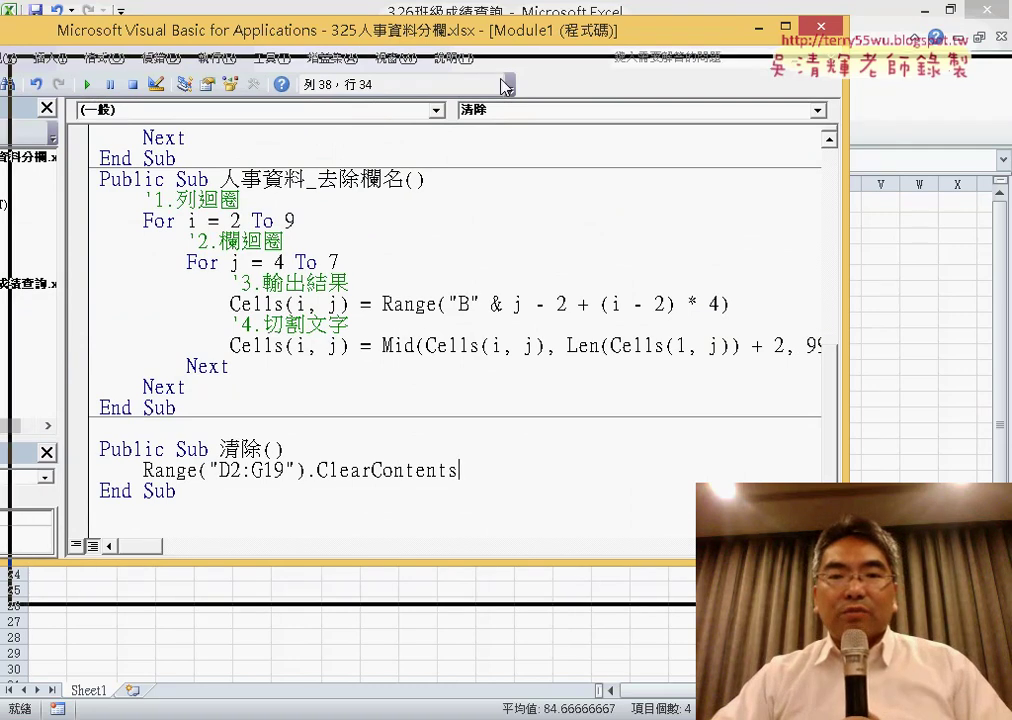
key(ctrl+F4)
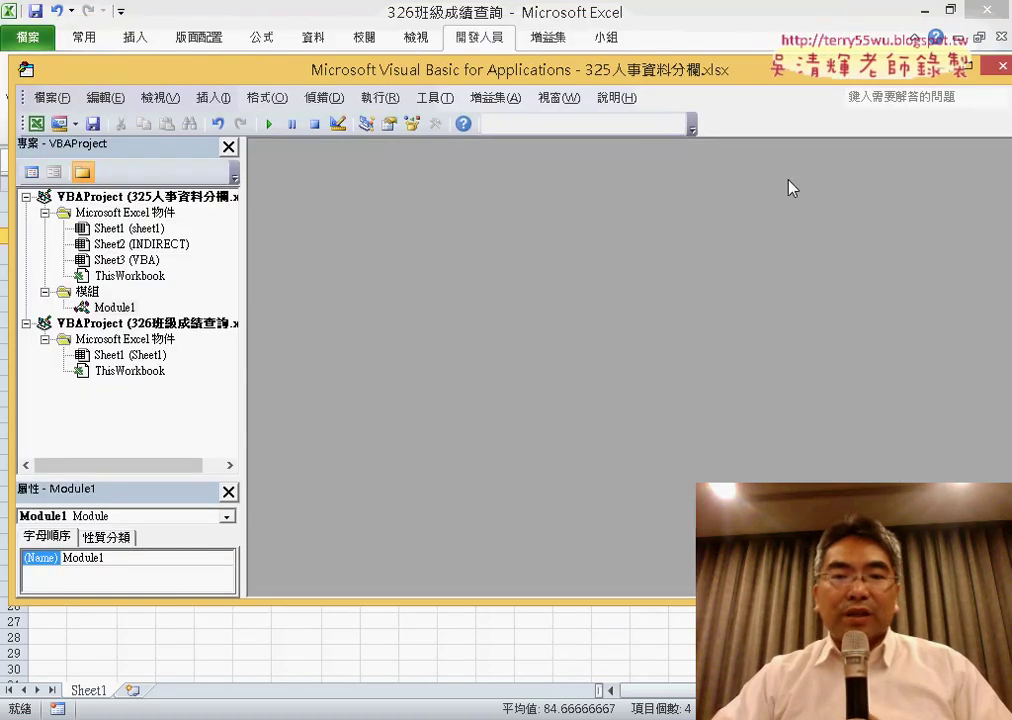
right_click(118, 360)
mouse_move(237, 440)
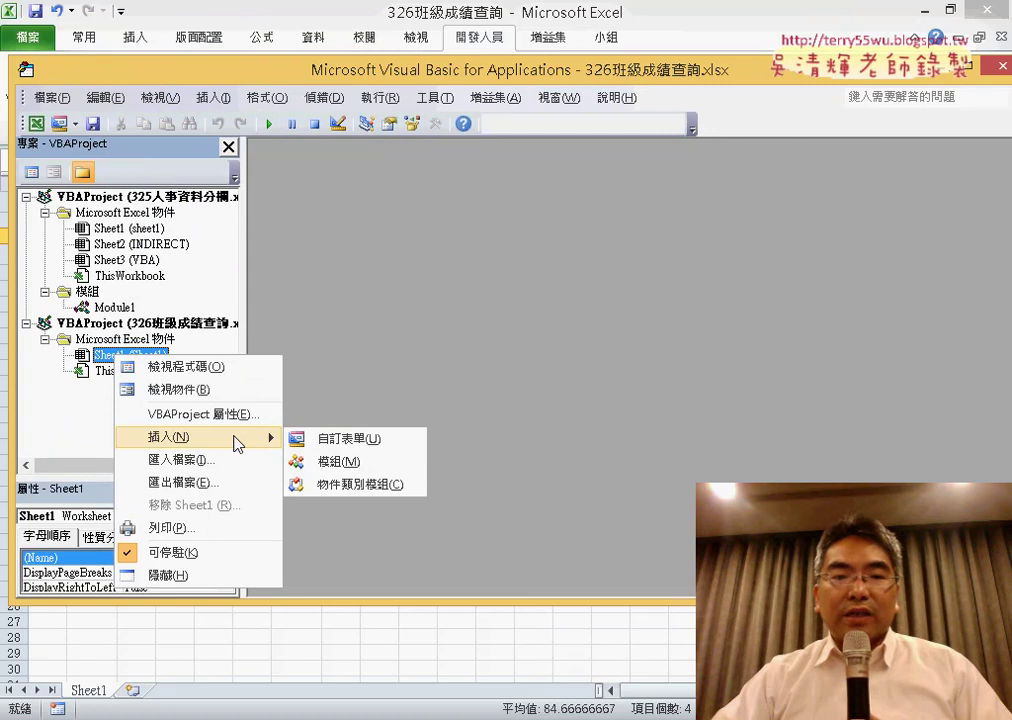
click(362, 462)
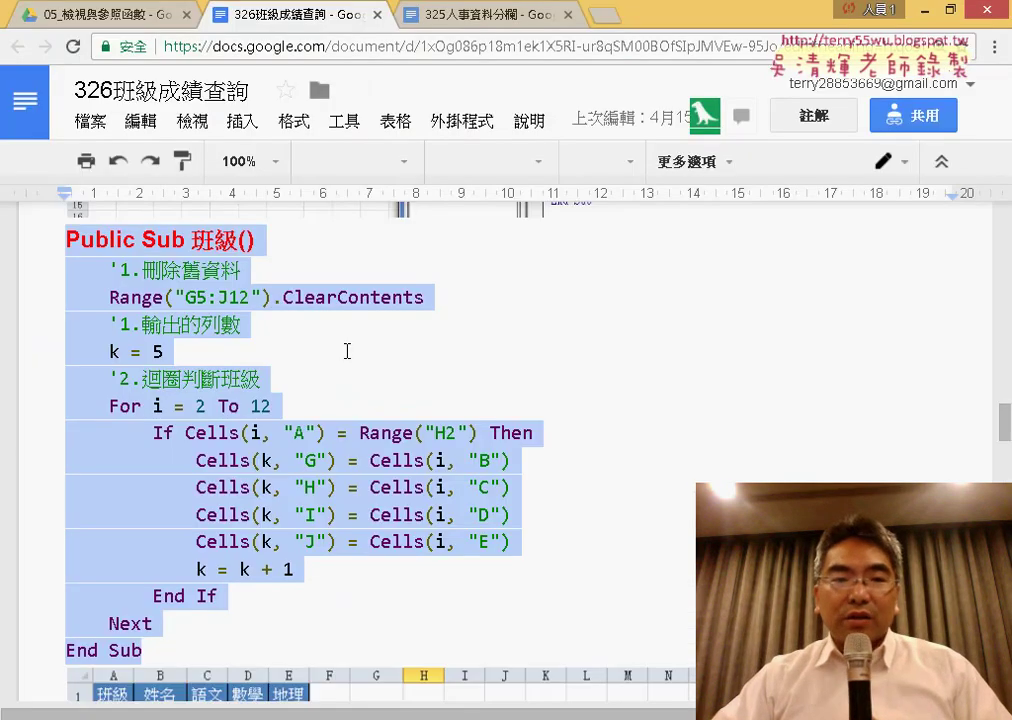
Step: Select the 班級 macro code from Public Sub through End Sub in the notes
scroll(347, 350, up, 1)
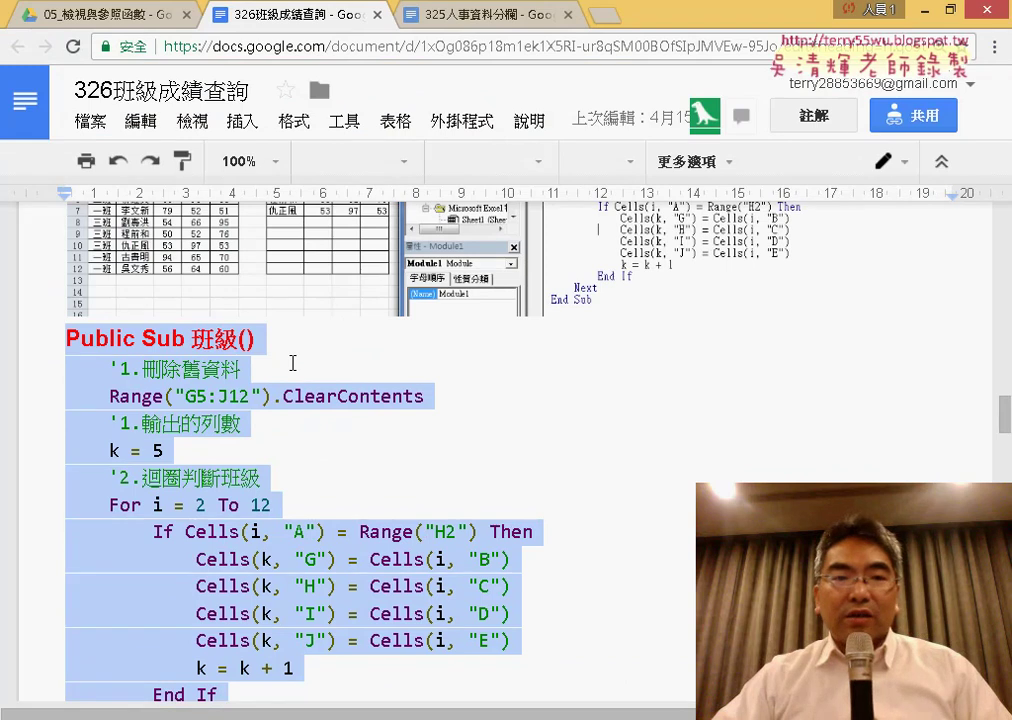
scroll(292, 362, down, 1)
drag(149, 651, 66, 251)
key(ctrl+c)
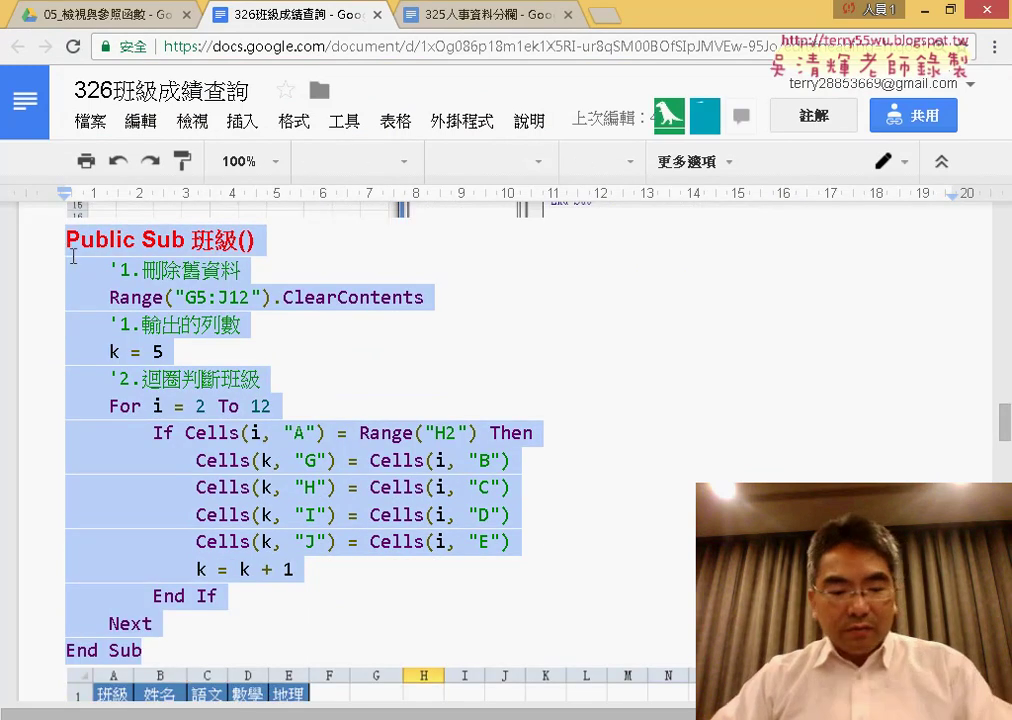
Step: Paste the 班級 macro into Module1, review its G5:J12 clear and k = 5 lines, and reveal the sheet
key(alt+Tab)
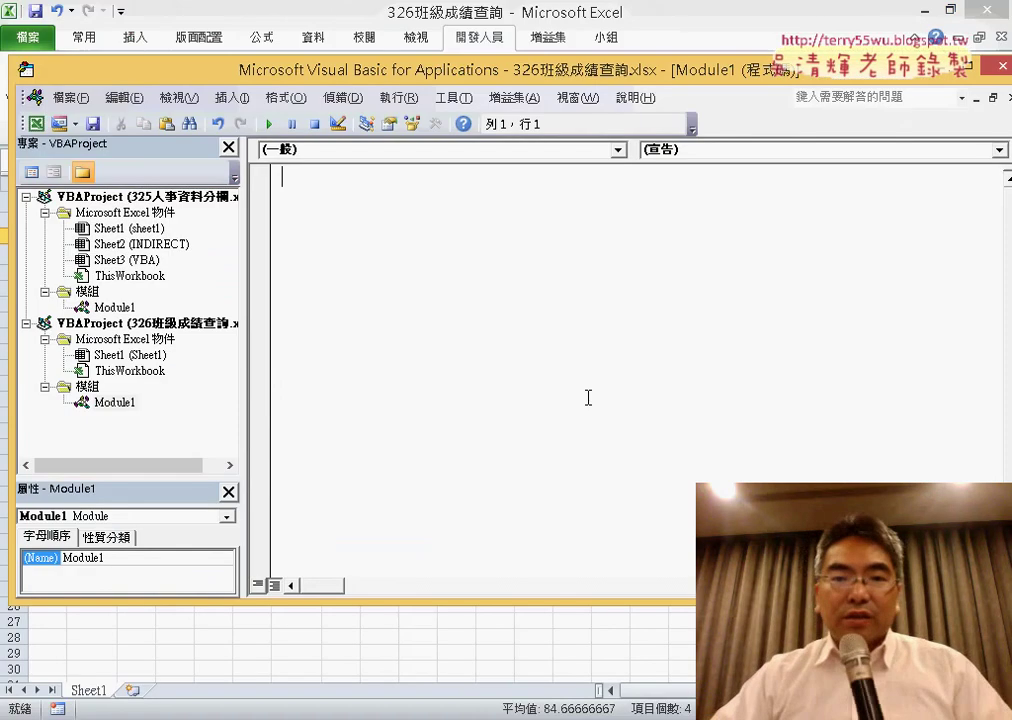
key(ctrl+v)
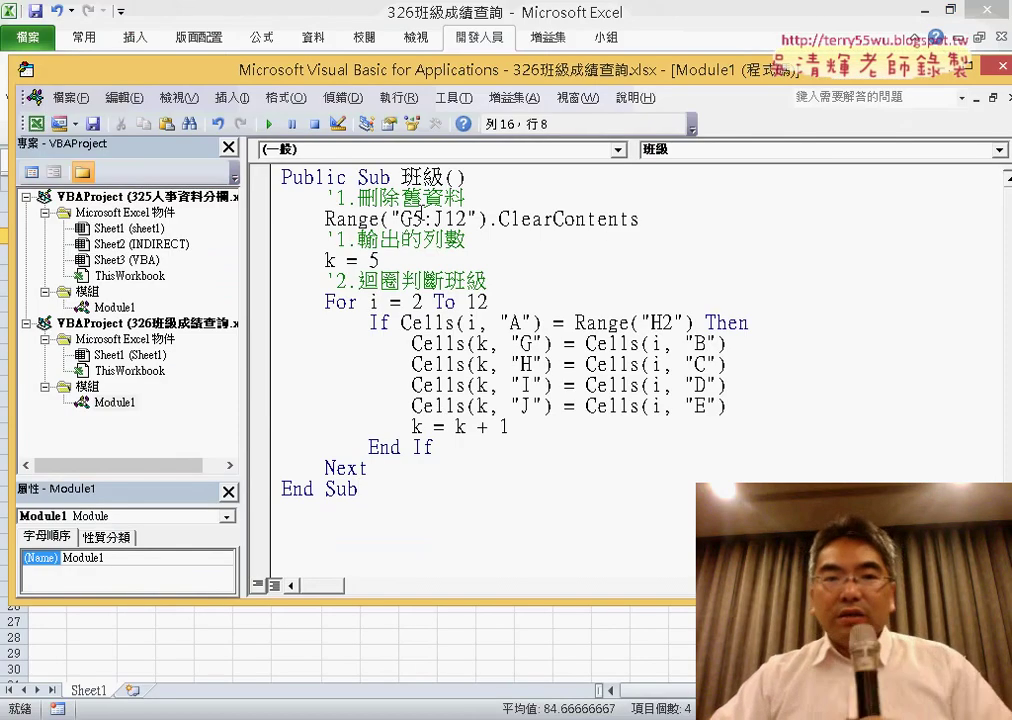
drag(402, 177, 444, 177)
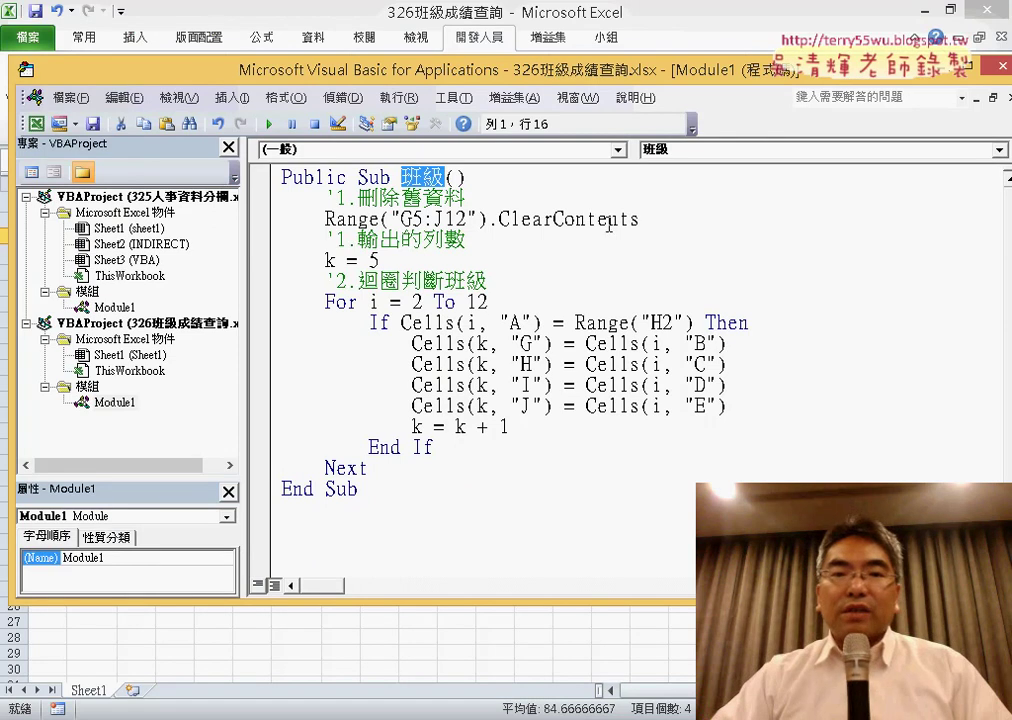
drag(640, 219, 327, 222)
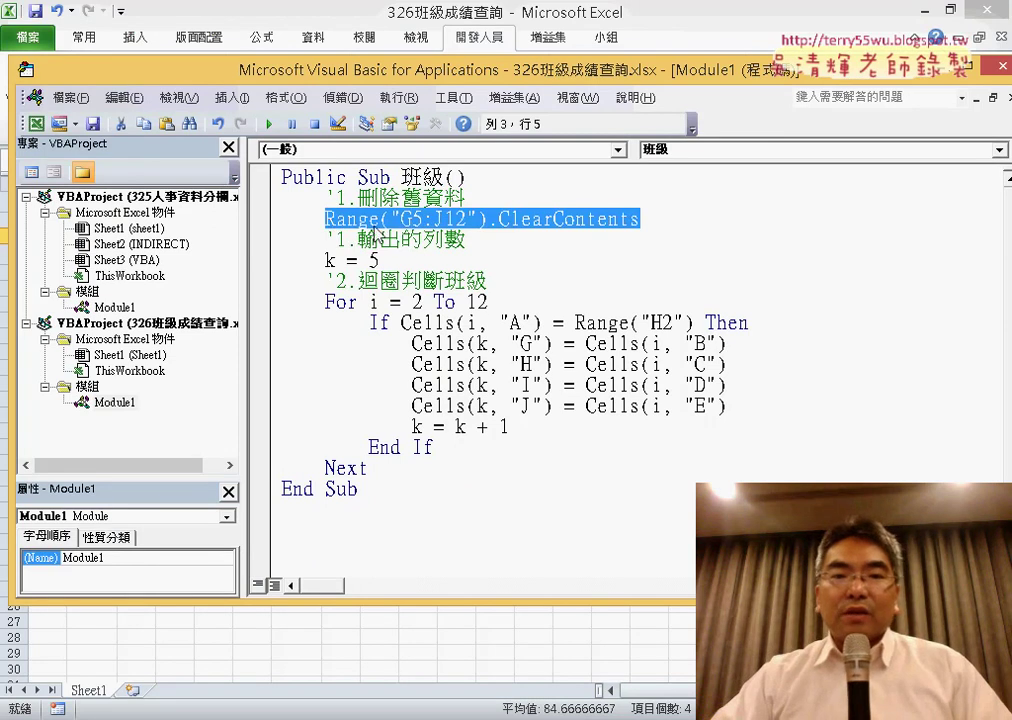
drag(380, 260, 337, 261)
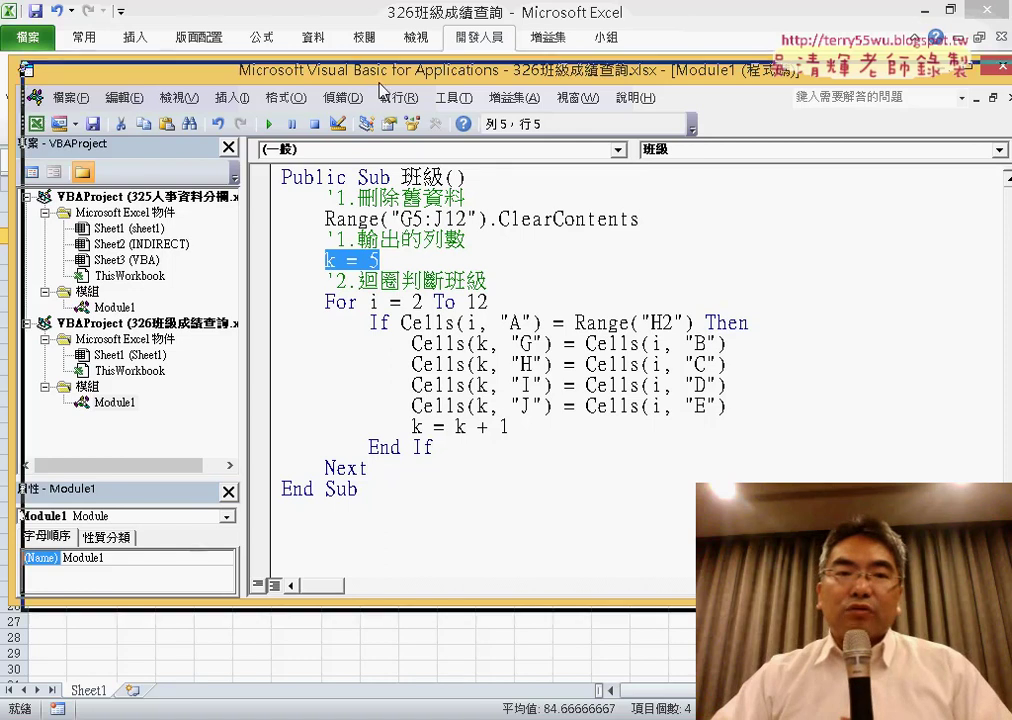
drag(372, 82, 881, 240)
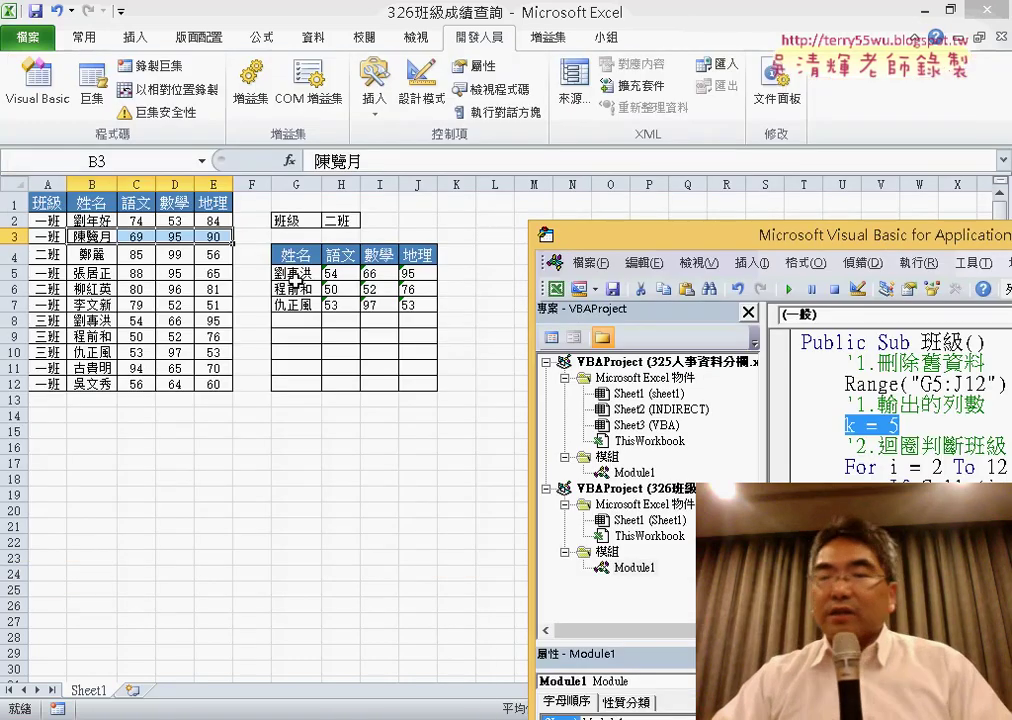
drag(637, 250, 548, 172)
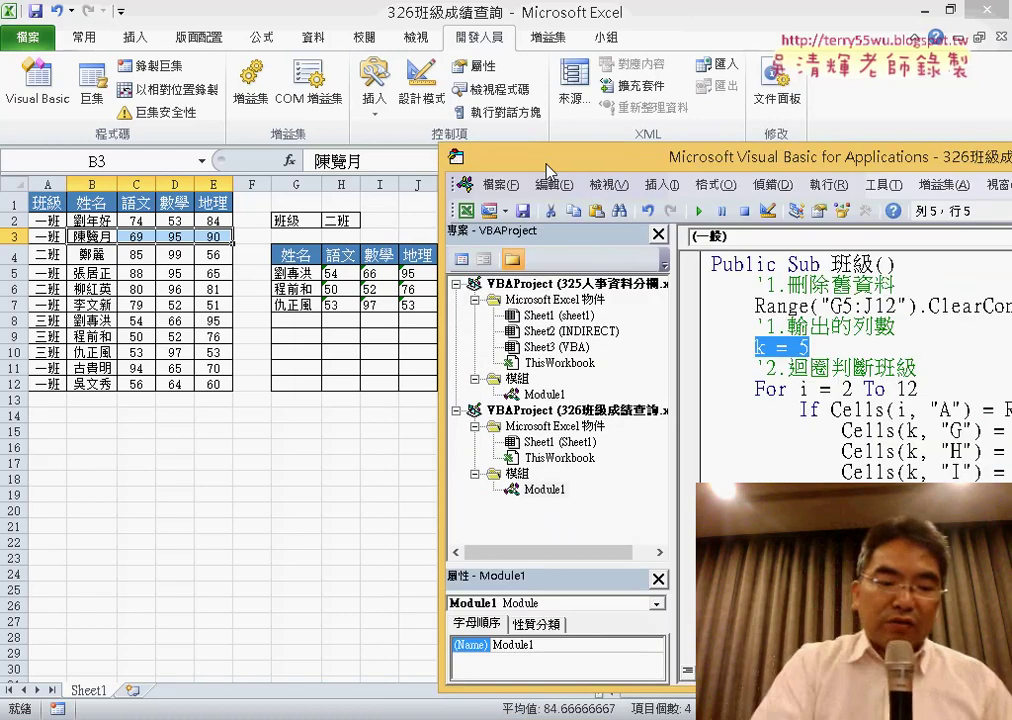
drag(122, 432, 116, 400)
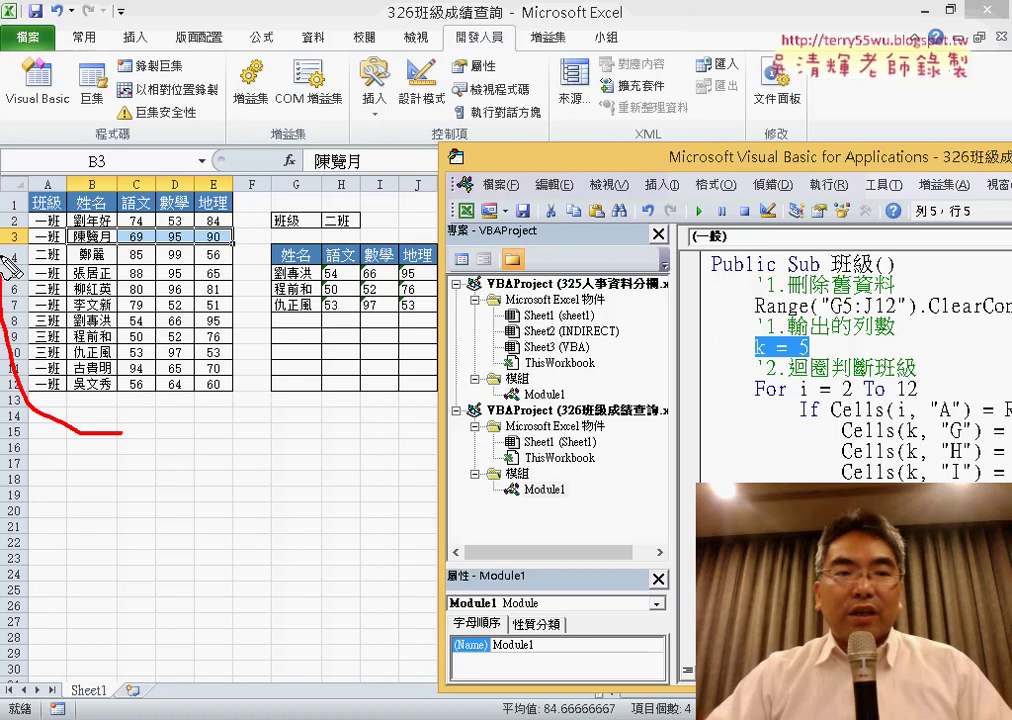
drag(250, 127, 197, 160)
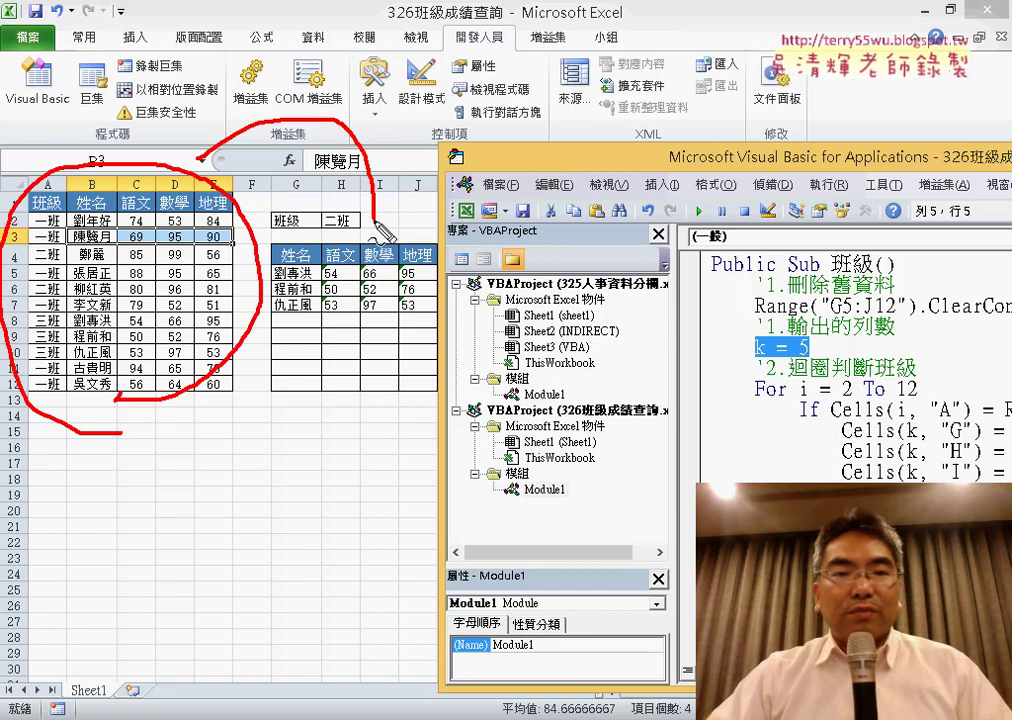
drag(240, 205, 372, 238)
drag(277, 268, 320, 277)
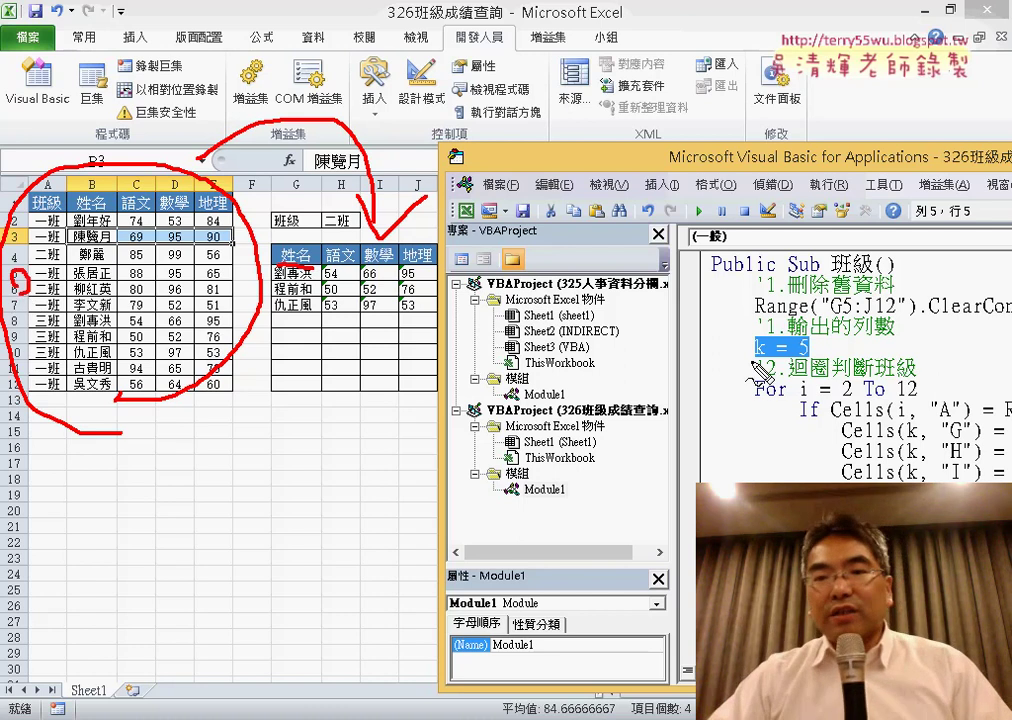
drag(752, 363, 812, 367)
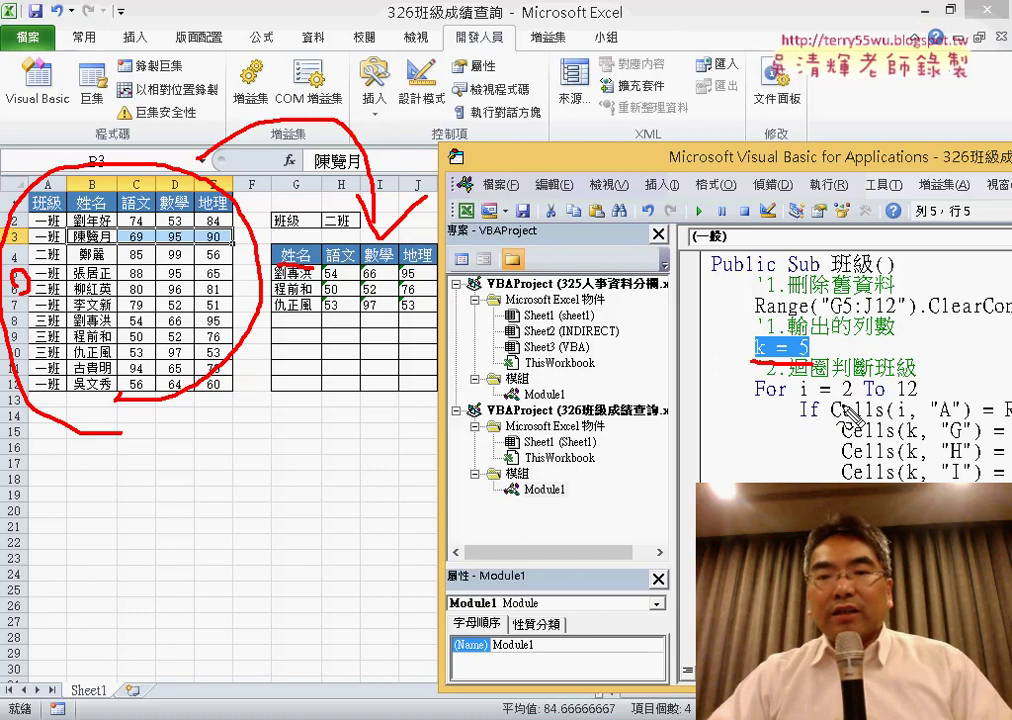
drag(843, 405, 940, 408)
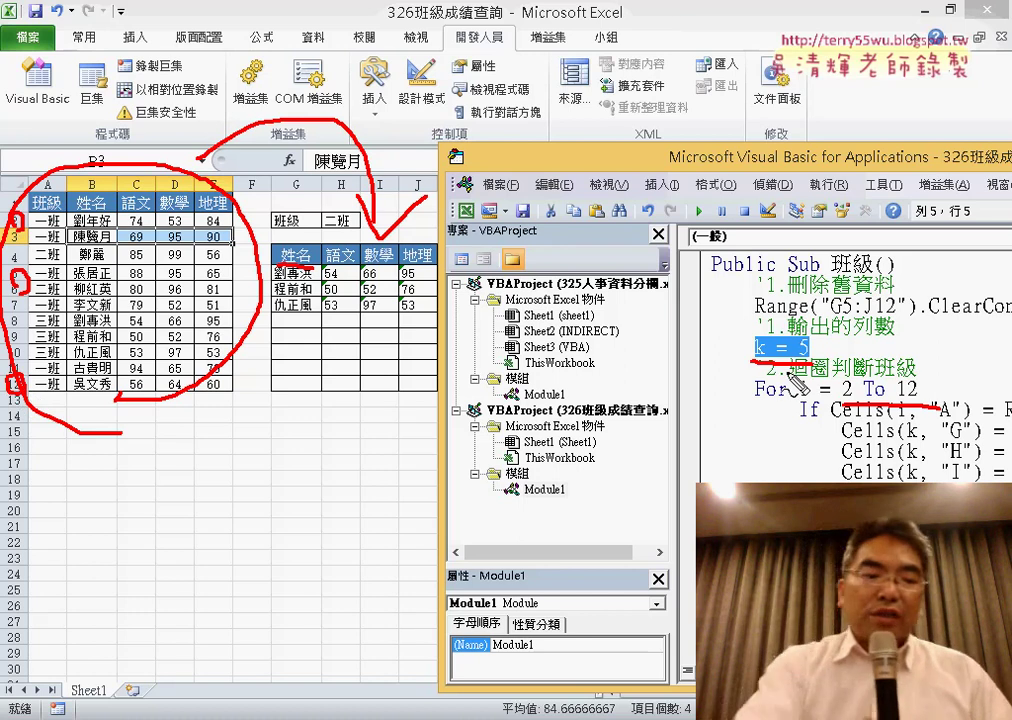
key(Escape)
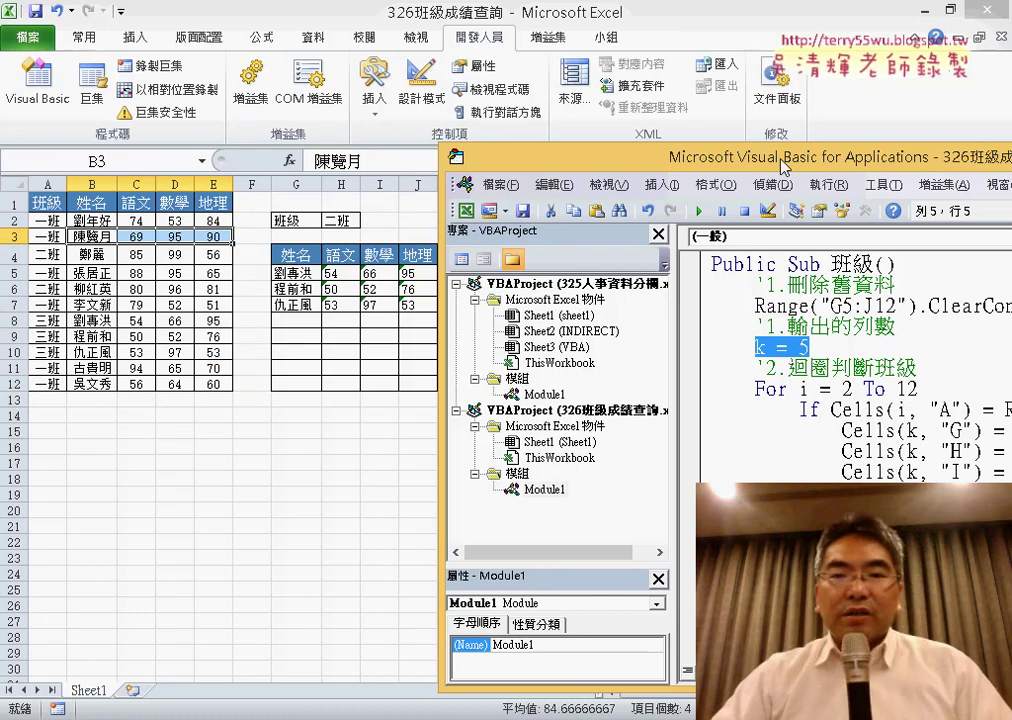
drag(783, 166, 708, 155)
drag(899, 399, 769, 399)
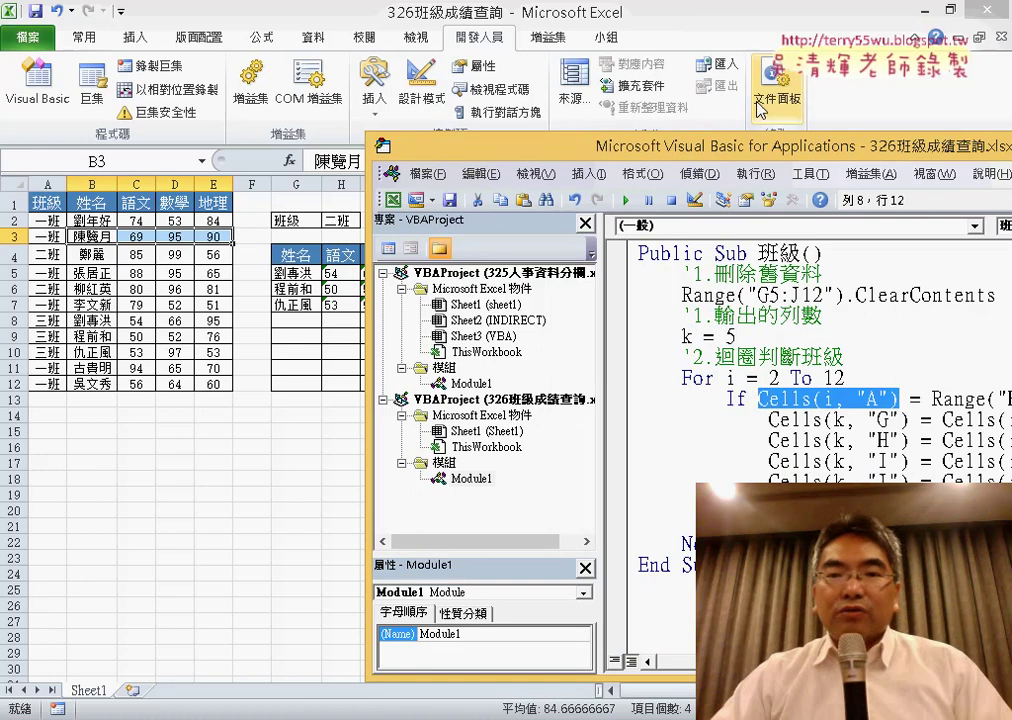
drag(596, 142, 548, 138)
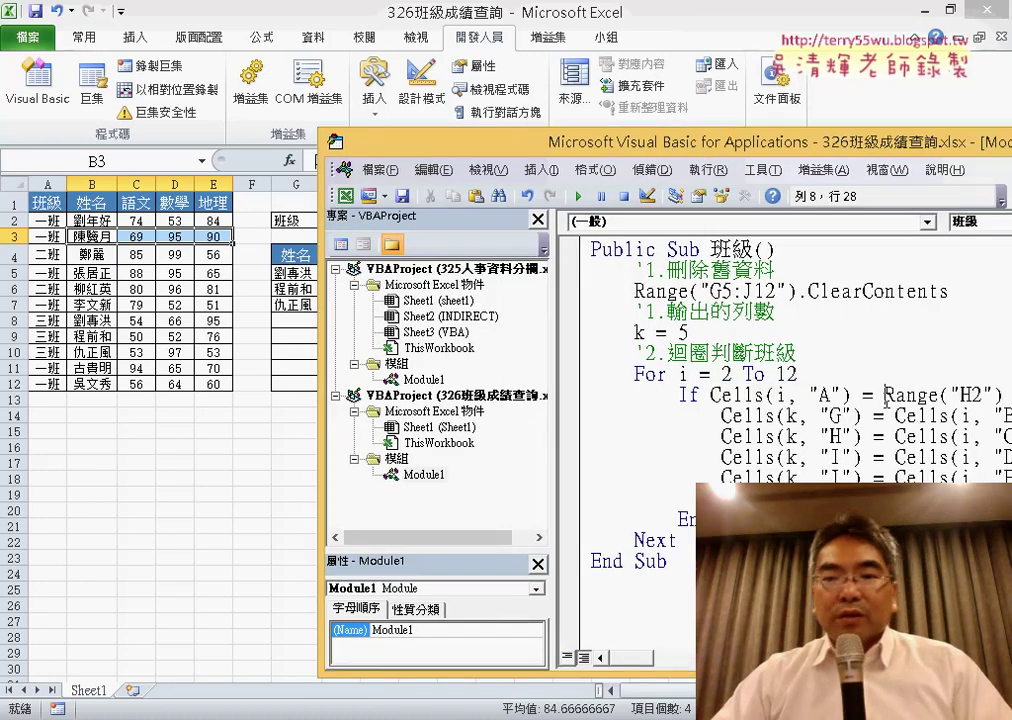
drag(884, 396, 1000, 396)
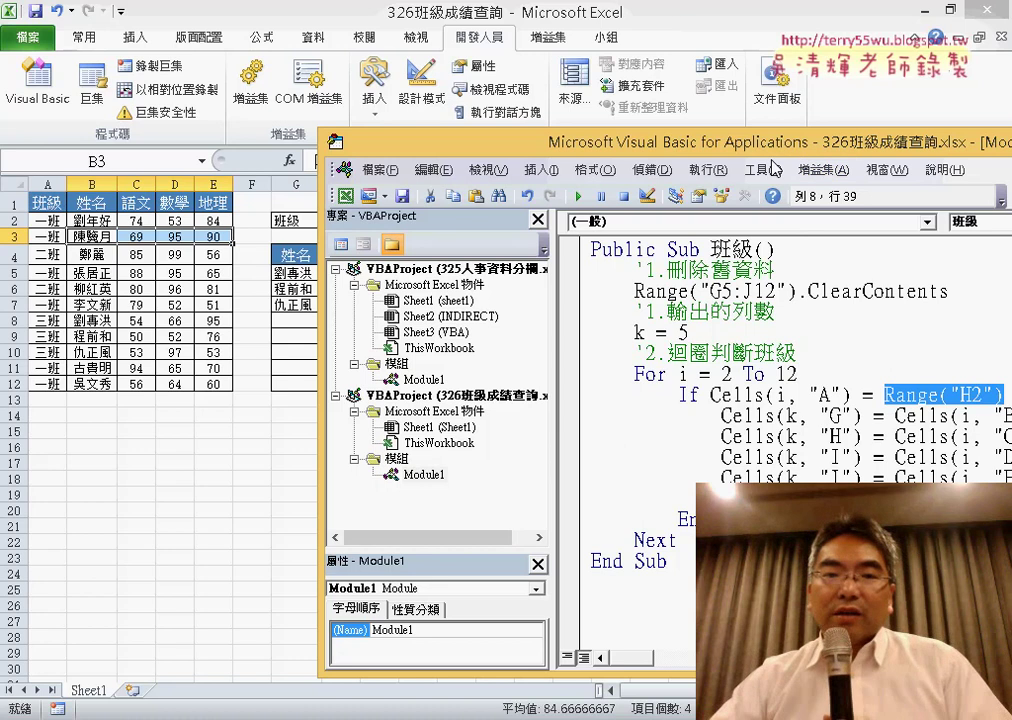
drag(612, 132, 474, 329)
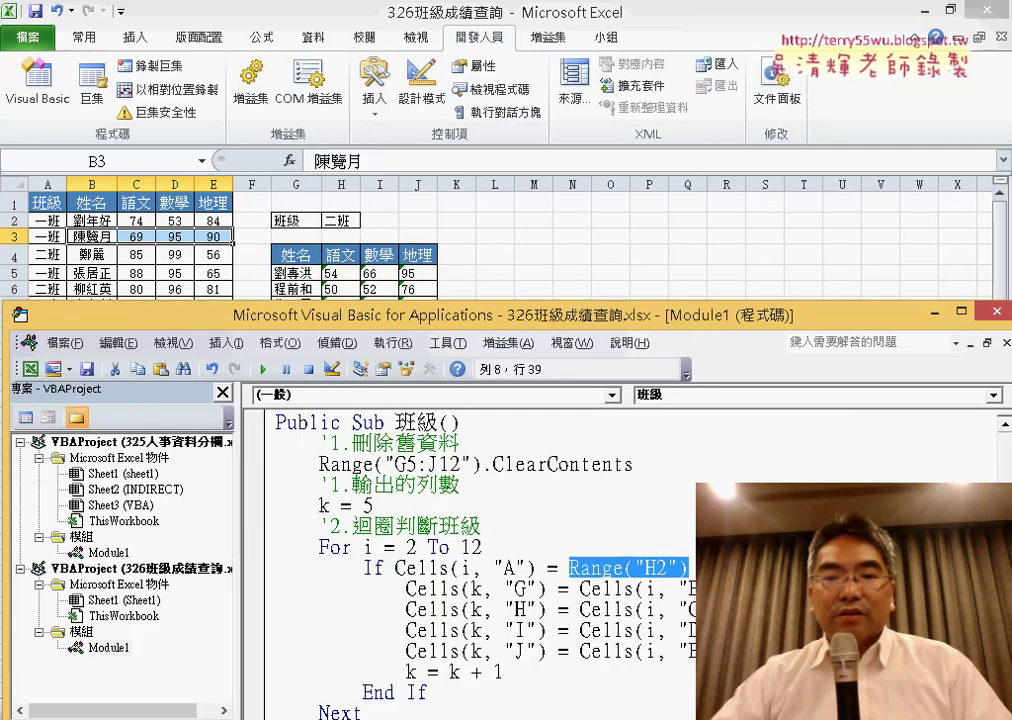
drag(720, 590, 591, 590)
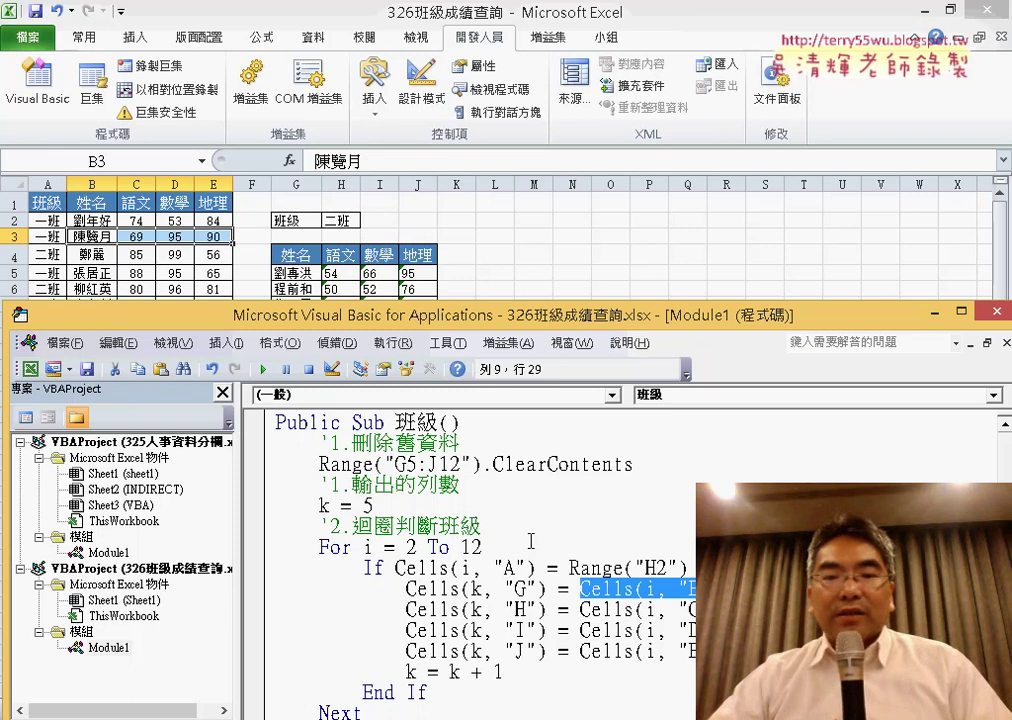
click(700, 609)
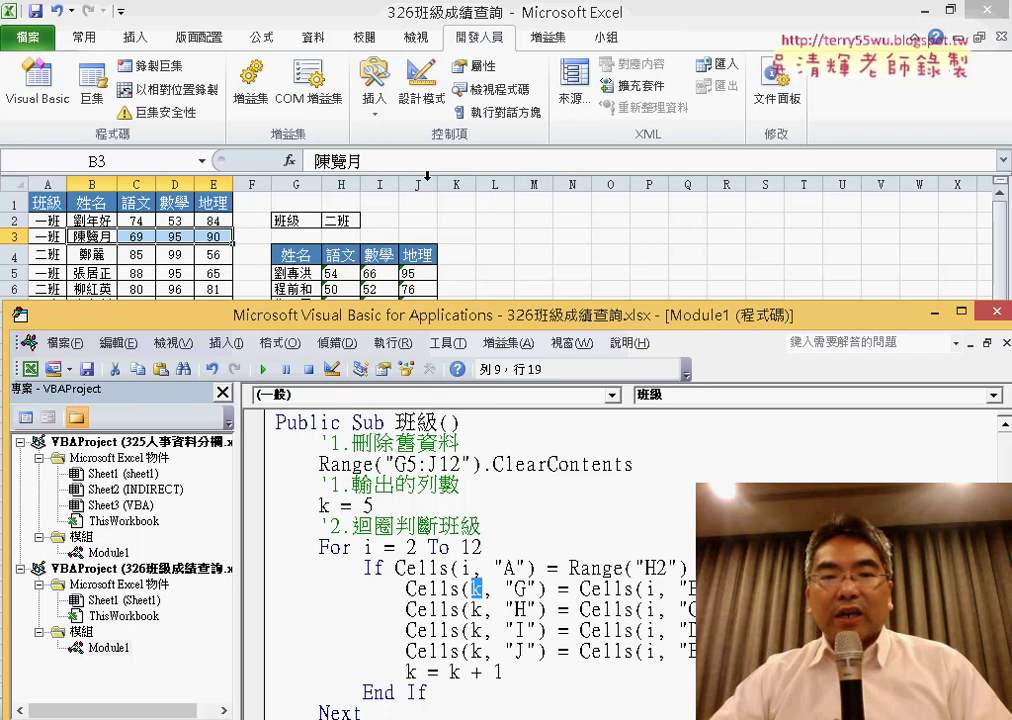
click(531, 608)
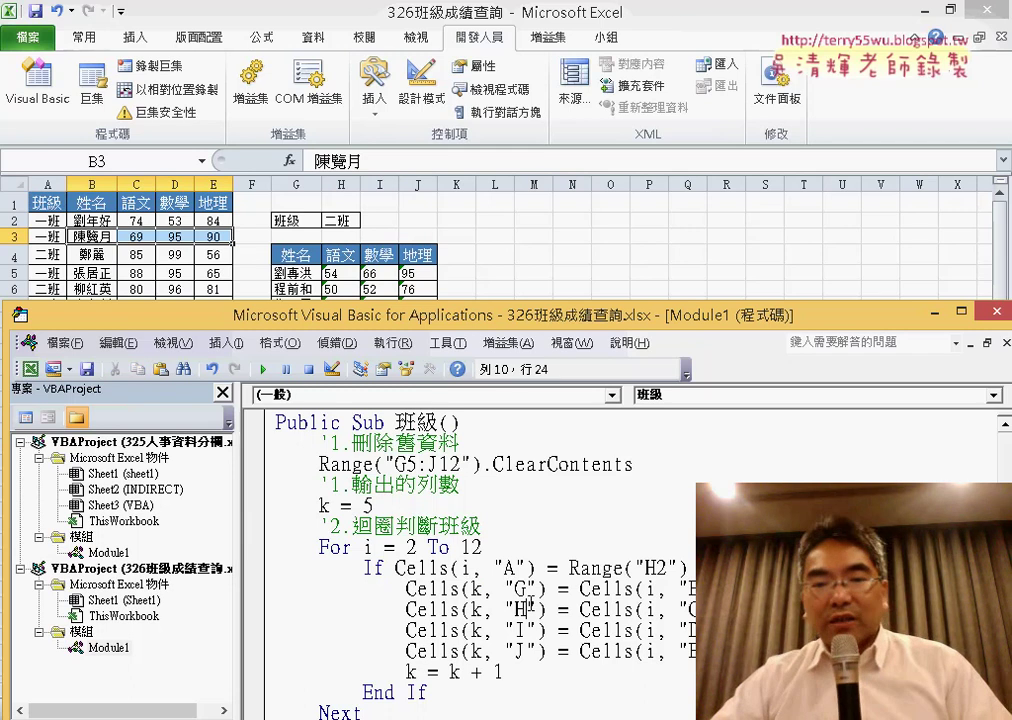
click(476, 630)
drag(266, 671, 266, 582)
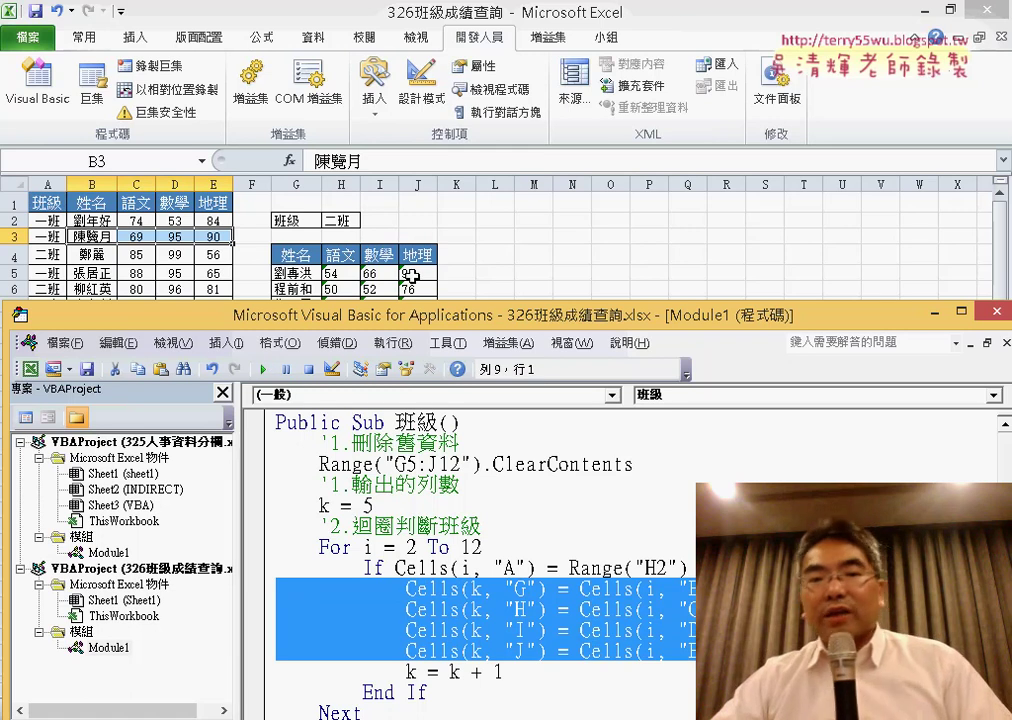
drag(514, 672, 406, 672)
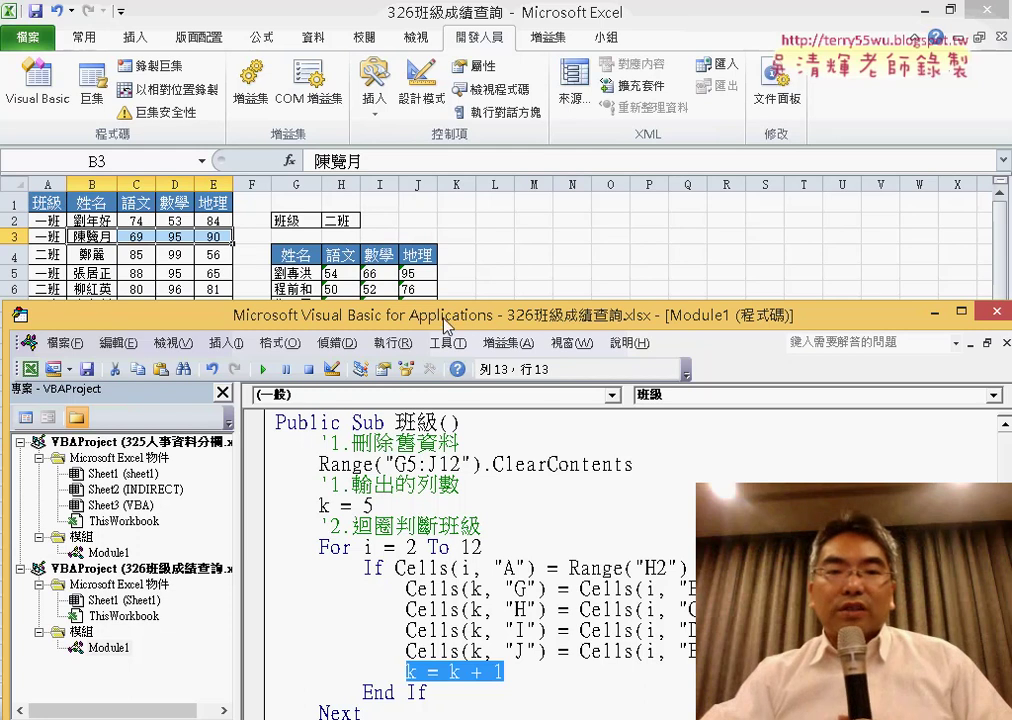
drag(445, 324, 910, 165)
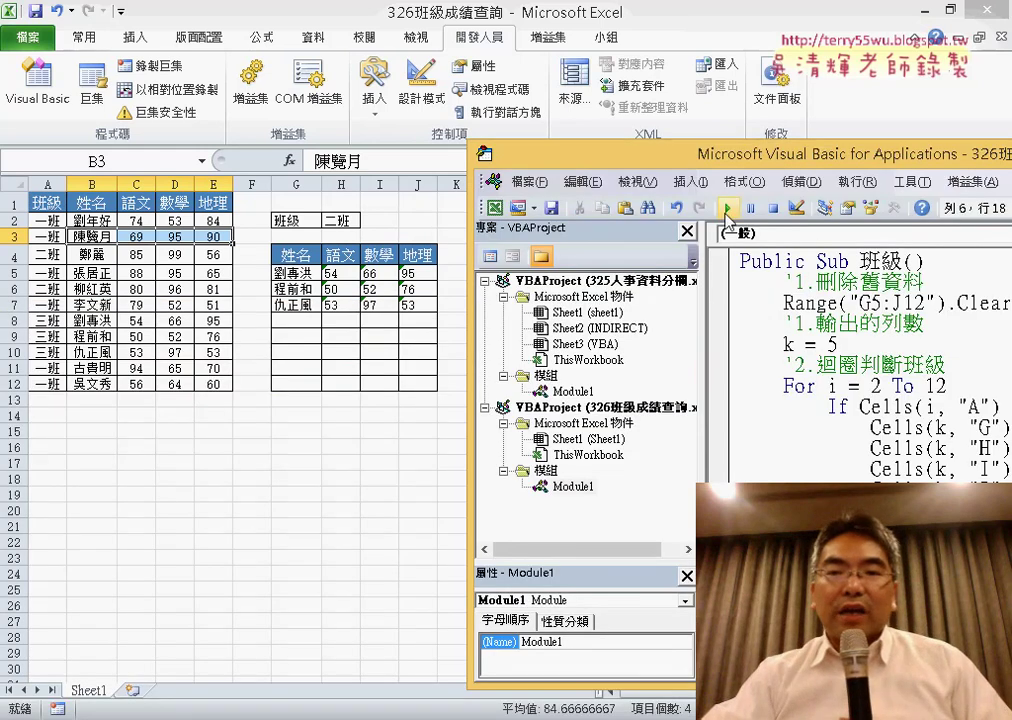
Step: Set the class in H2 to 一班
click(355, 222)
click(367, 222)
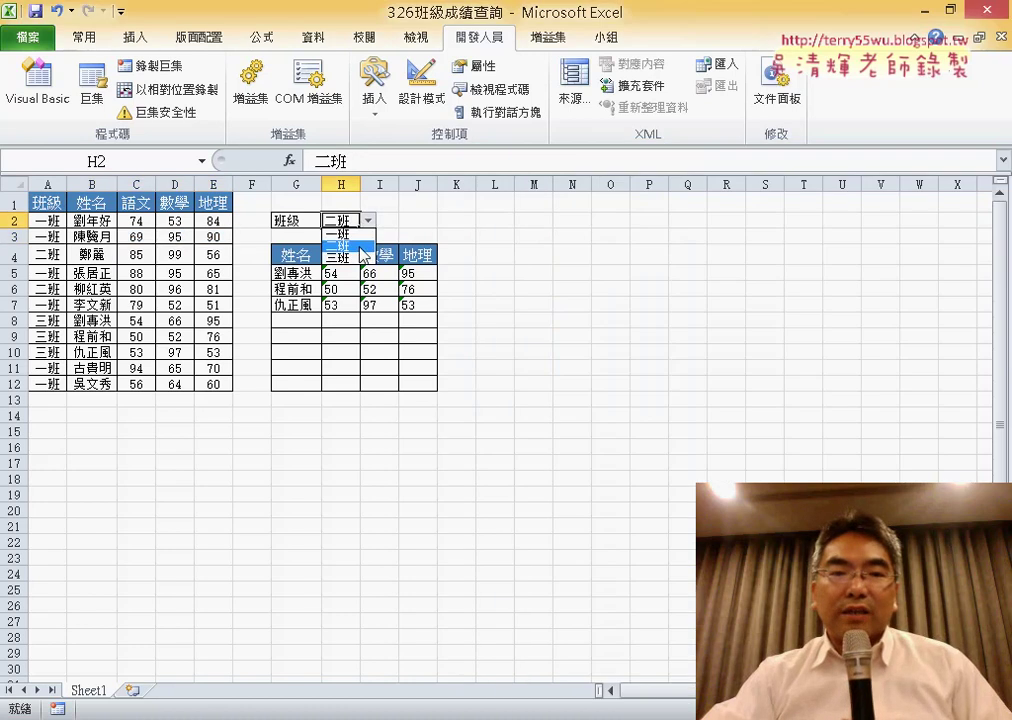
click(366, 234)
Step: Add a form button beside the results table, assign it the 班級 macro, and caption it 班級
click(374, 100)
click(372, 180)
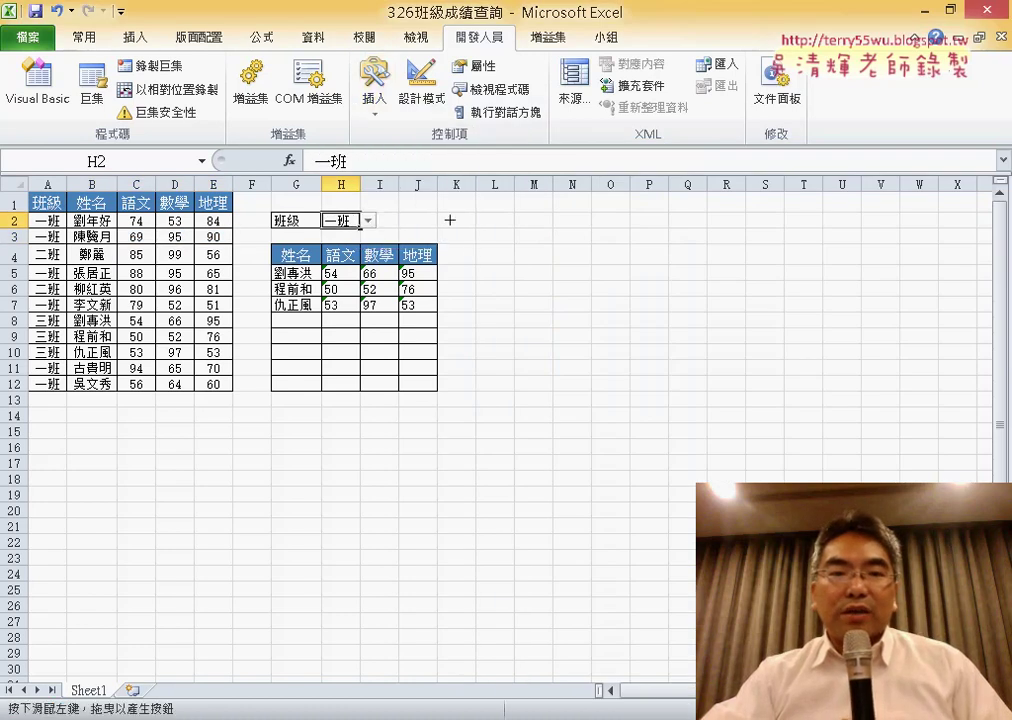
drag(484, 248, 590, 285)
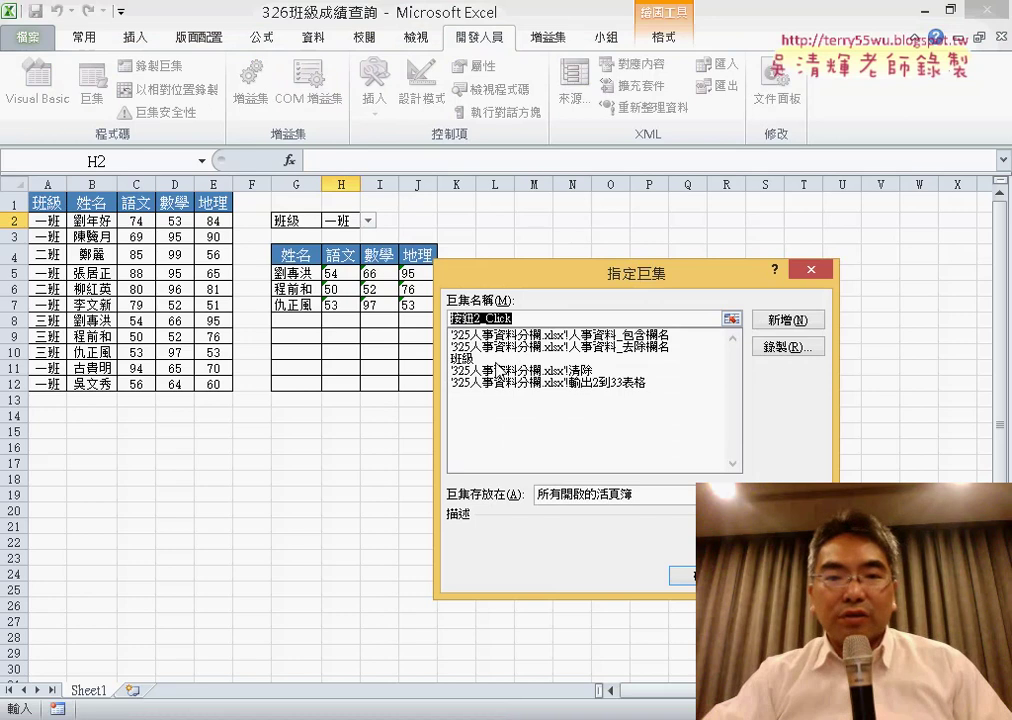
click(468, 358)
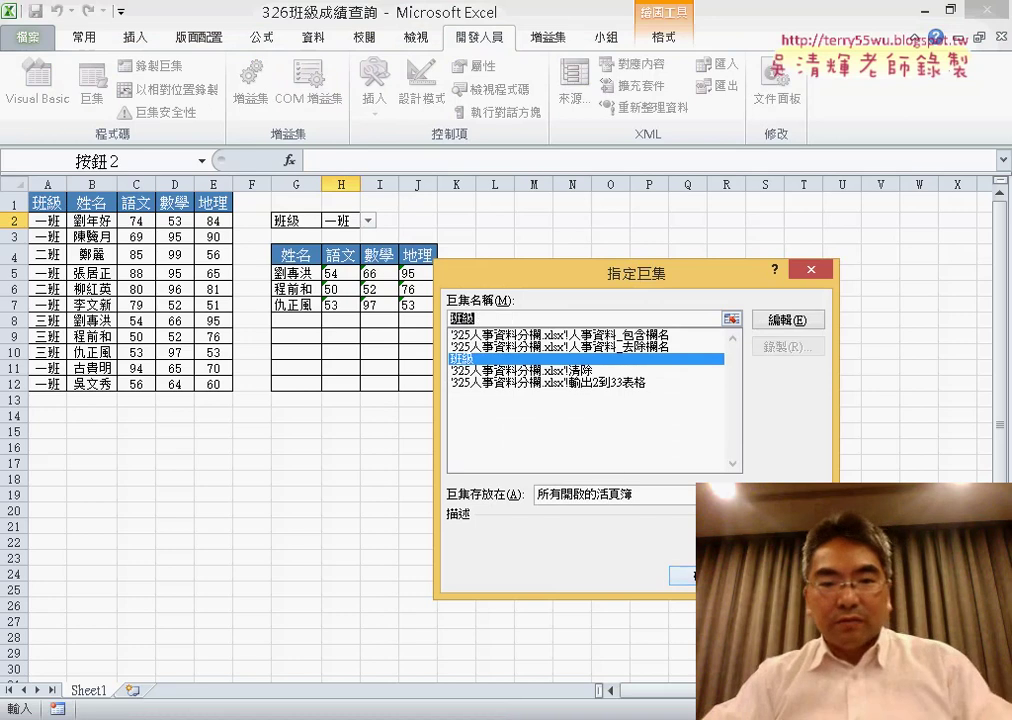
key(Return)
click(519, 265)
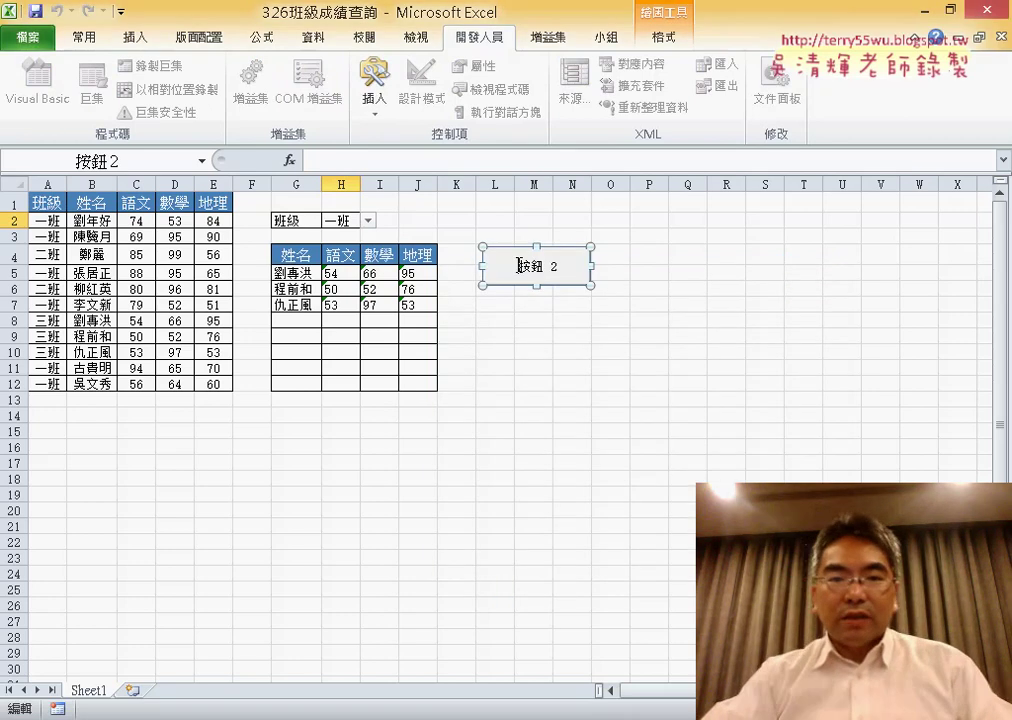
text(班級)
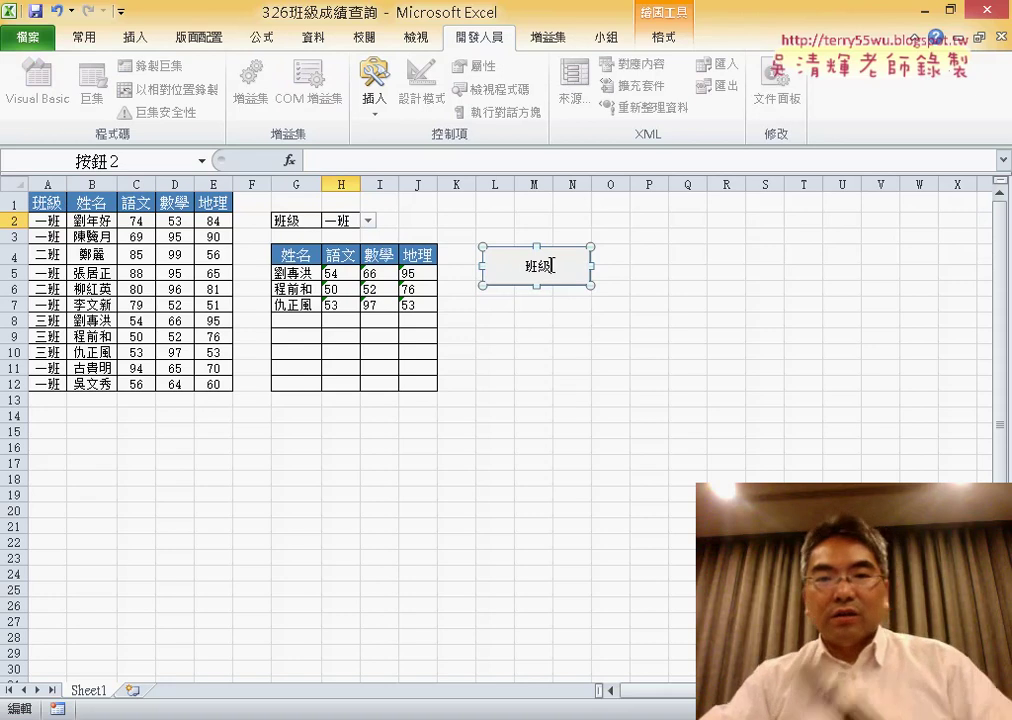
key(Escape)
key(Escape)
Step: Run the 班級 macro for 一班, then select 二班 in H2 and run it again
click(538, 282)
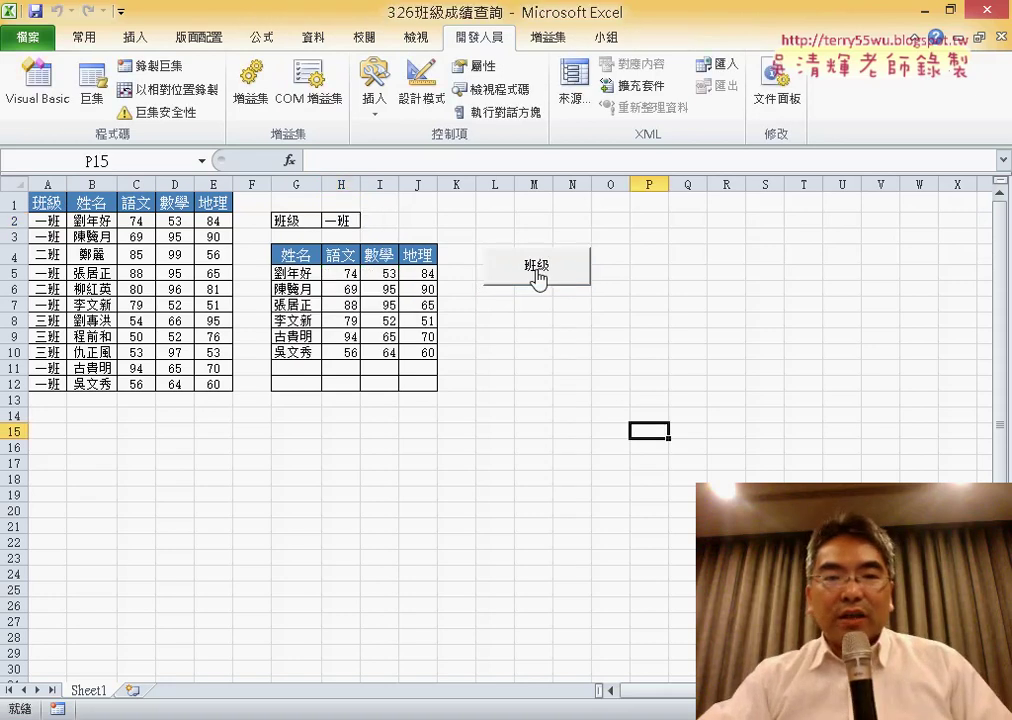
click(354, 221)
click(368, 220)
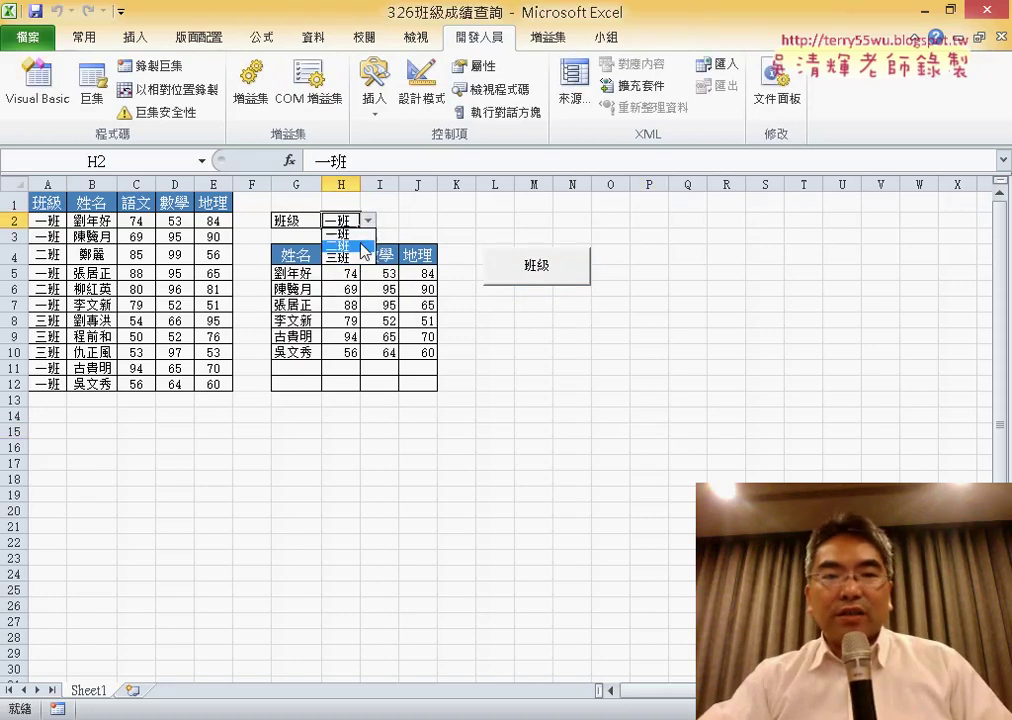
click(358, 248)
click(524, 270)
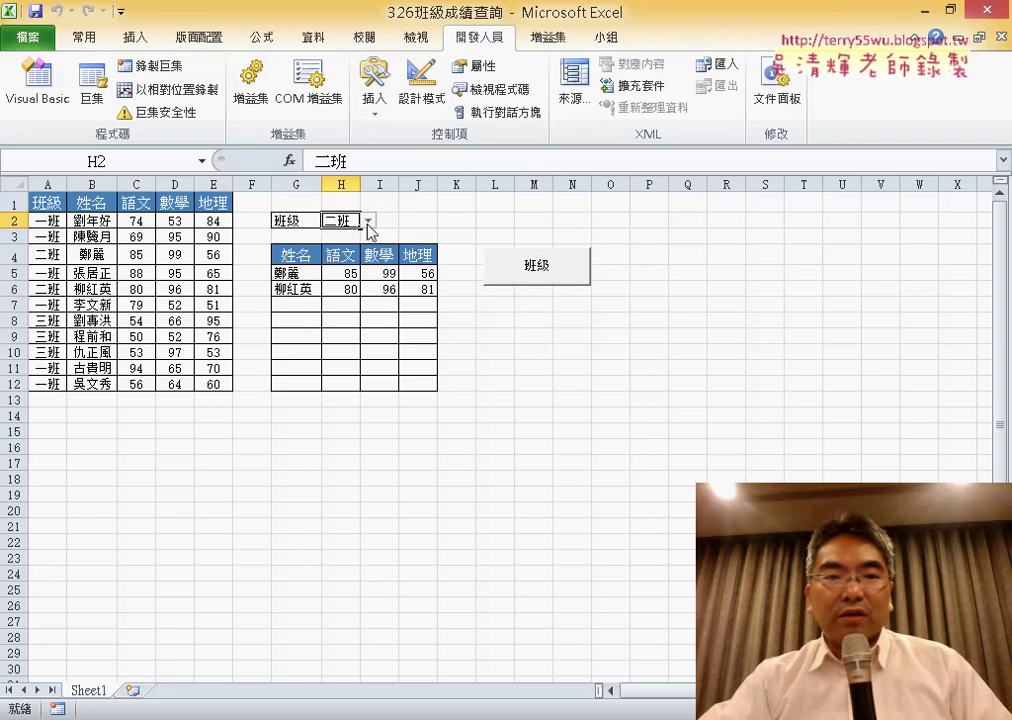
Step: Switch H2 to 三班, rerun 班級, and open the Visual Basic editor
click(368, 220)
click(350, 246)
click(531, 284)
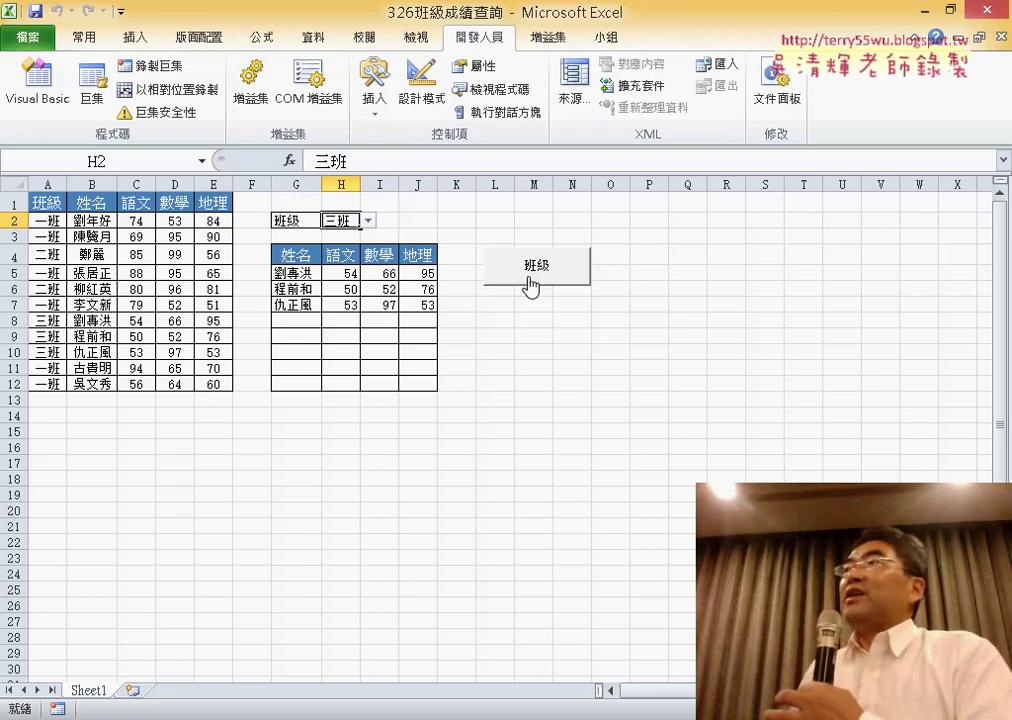
click(50, 103)
Step: Add a Worksheet_Change procedure to Sheet1's code and delete the SelectionChange stub
drag(468, 141, 328, 80)
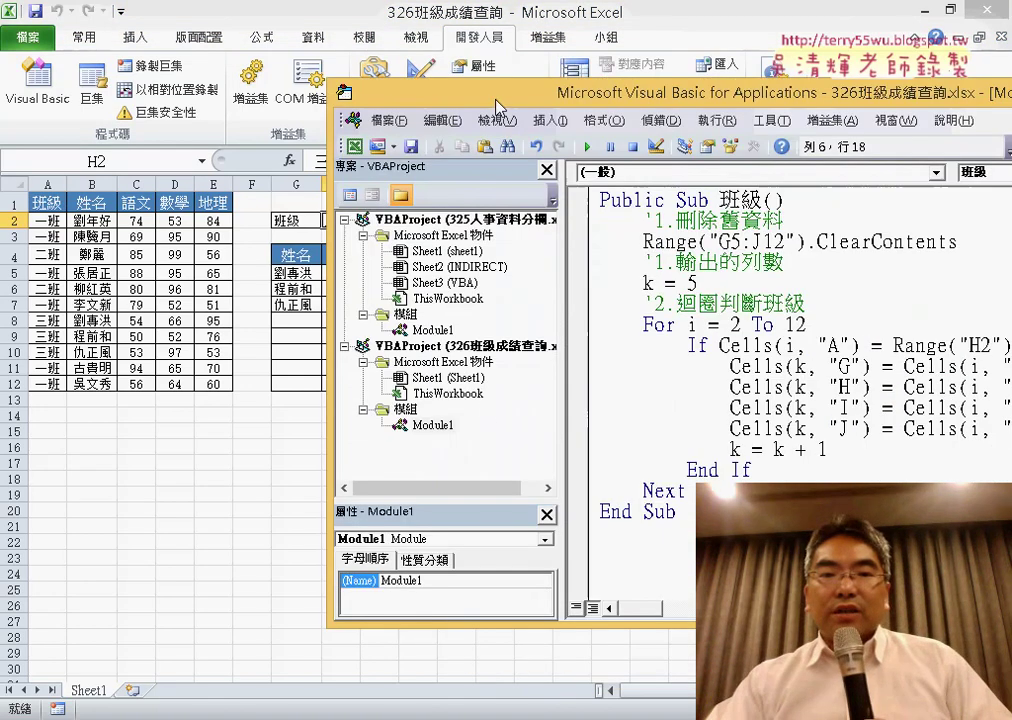
double_click(438, 380)
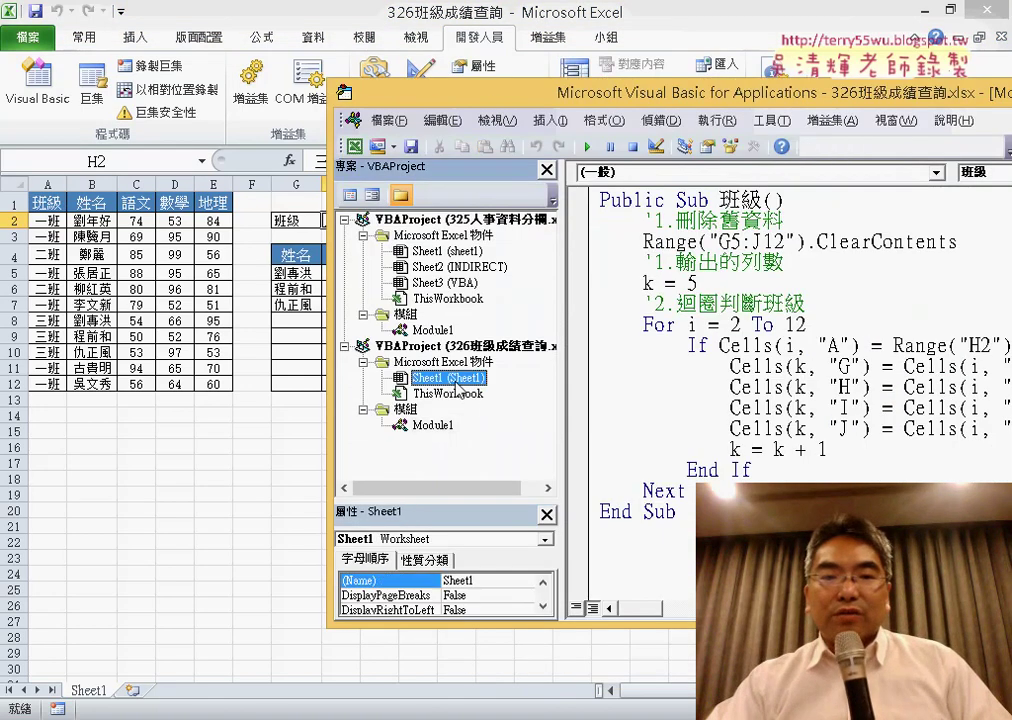
click(720, 172)
click(707, 205)
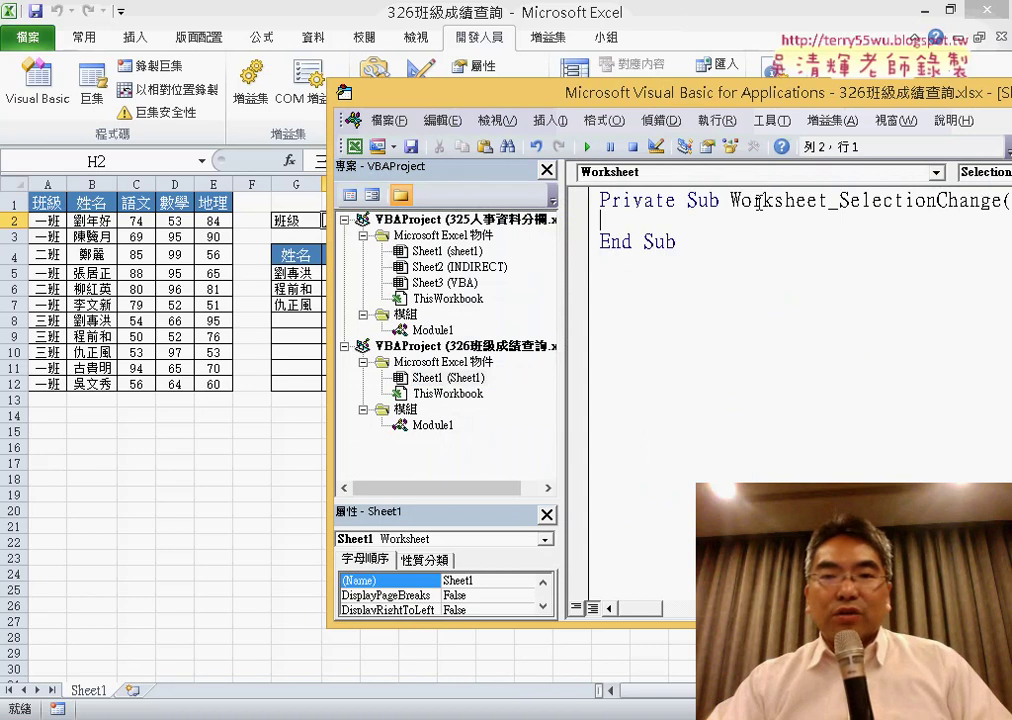
click(985, 172)
click(983, 213)
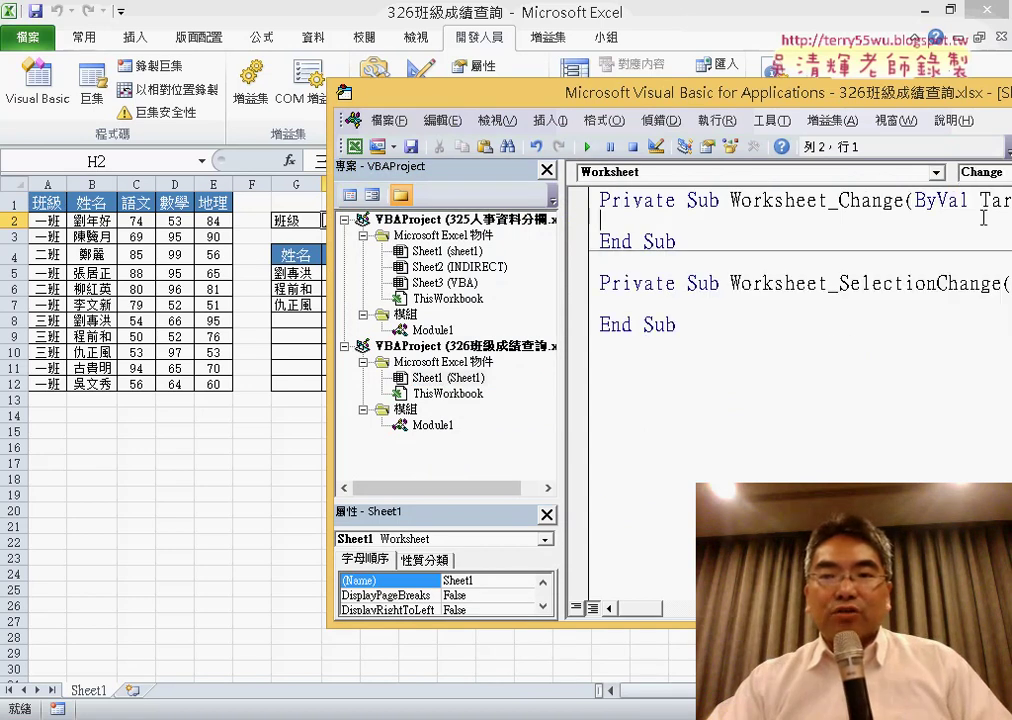
drag(764, 99, 528, 278)
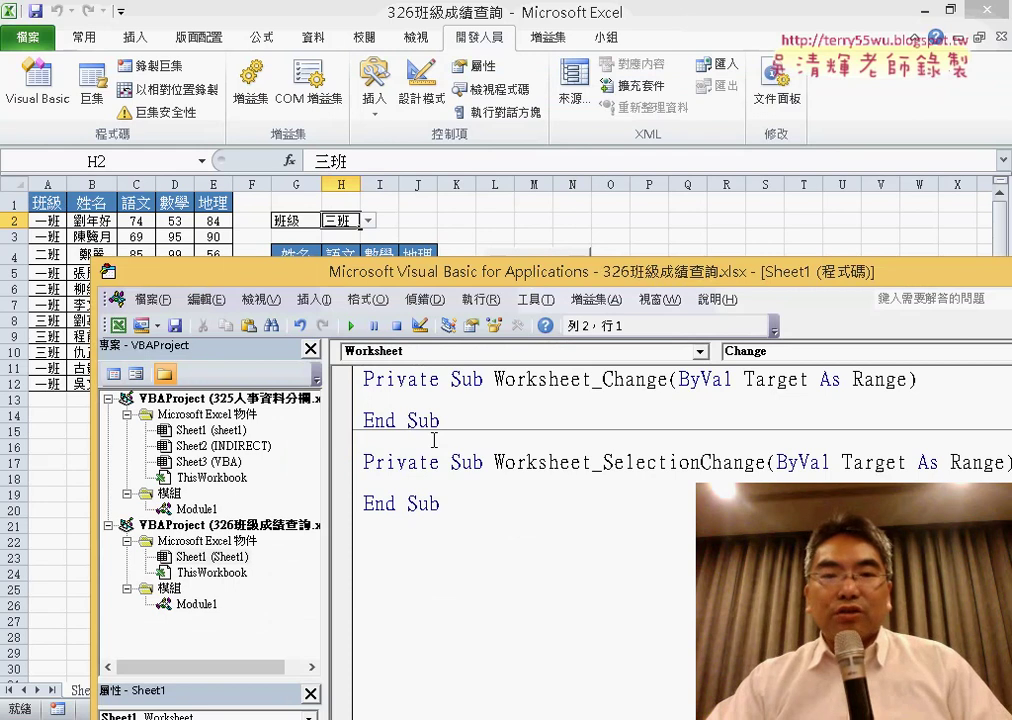
drag(356, 515, 352, 455)
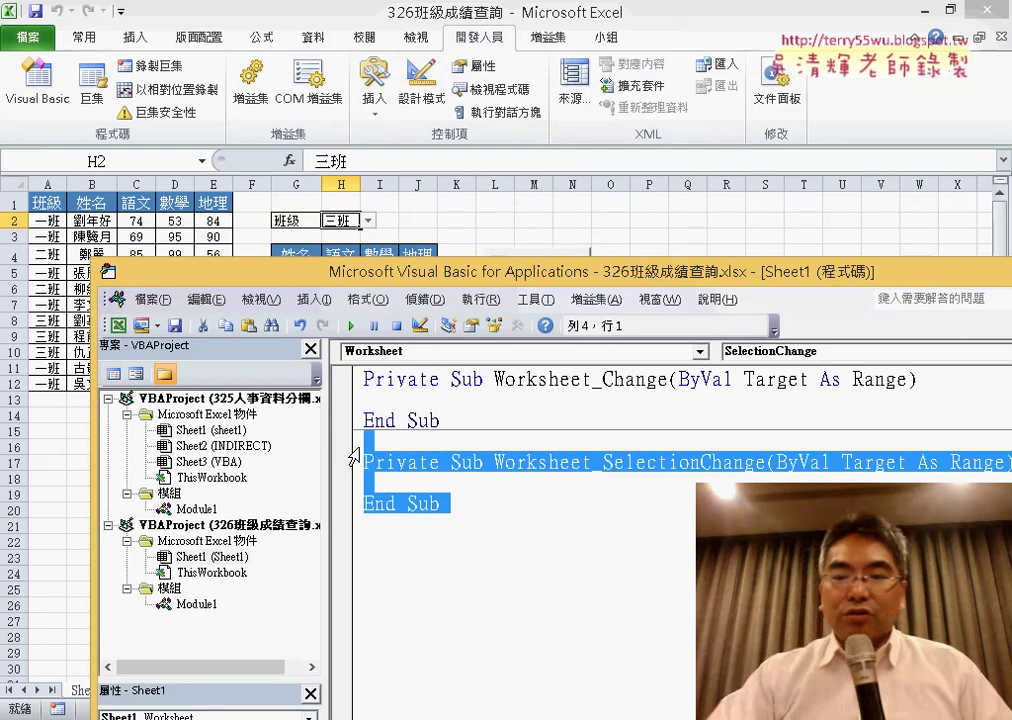
key(Delete)
Step: Write If Target.Address = "$H$2" Then Call 班級 inside Worksheet_Change
click(520, 407)
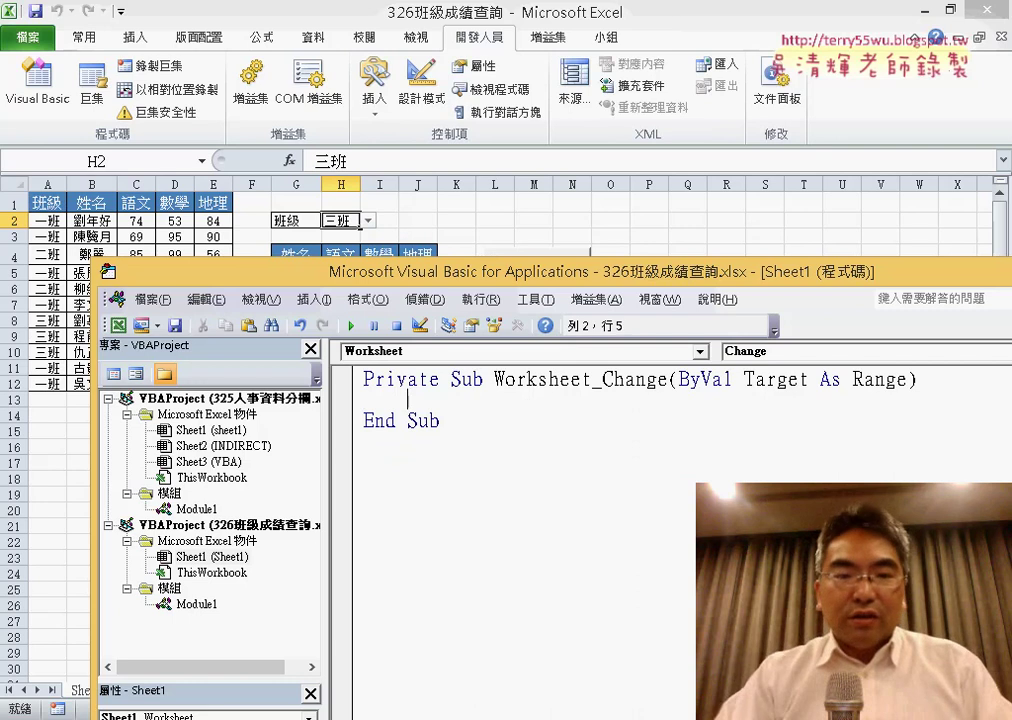
text(if )
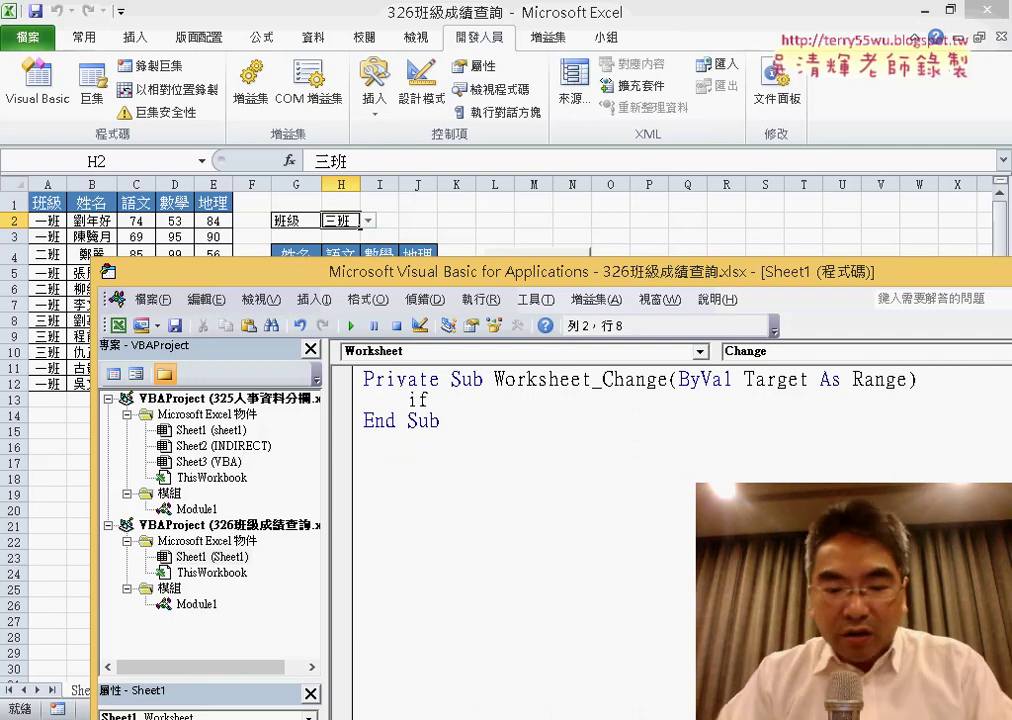
text(targe)
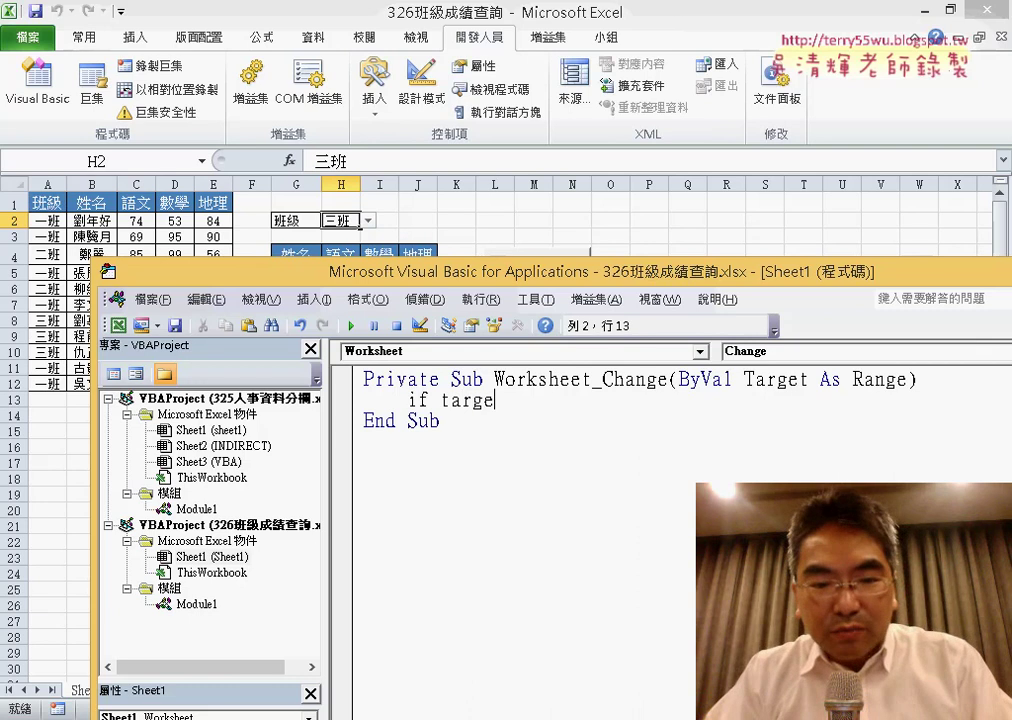
text(t.a)
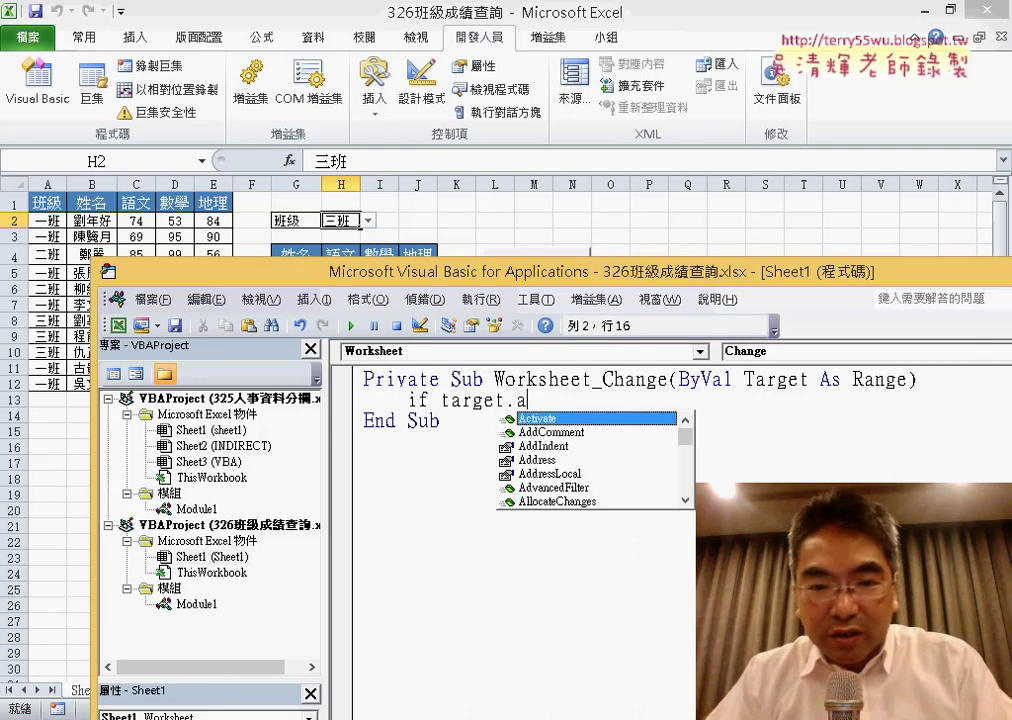
key(Down)
key(Down)
key(Down)
key(space)
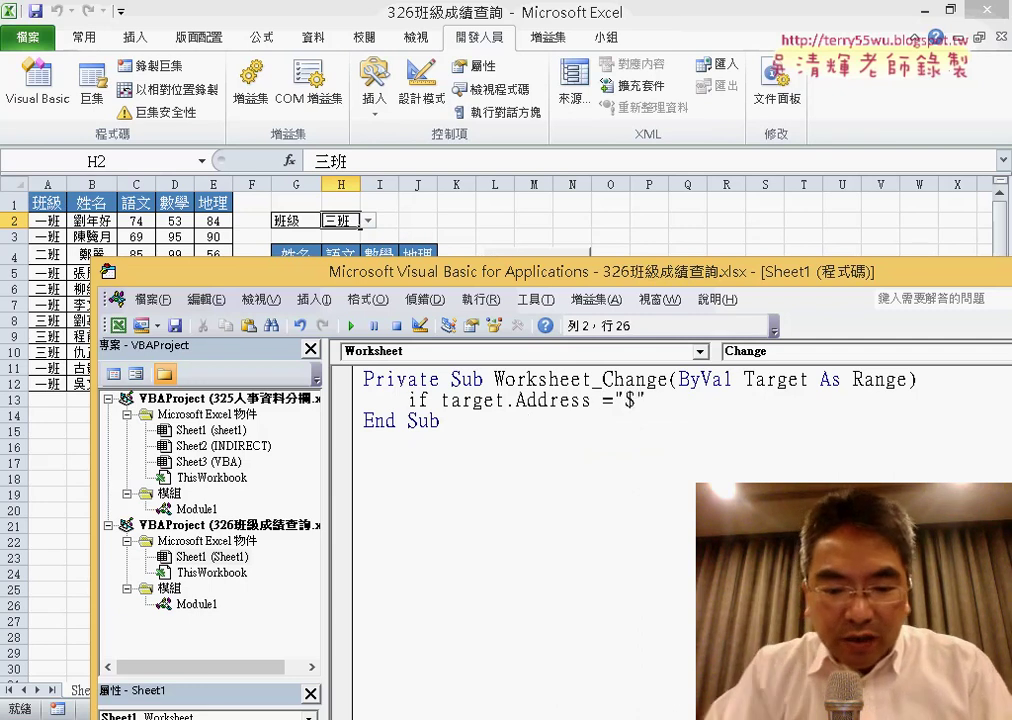
text(H$2)
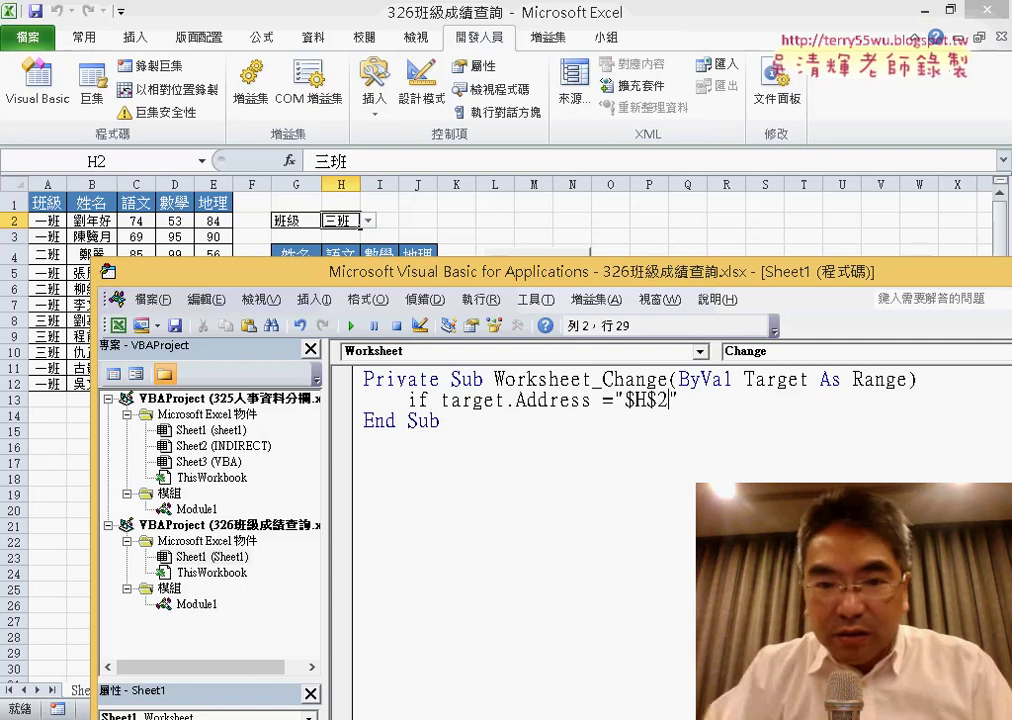
key(Right)
text(the)
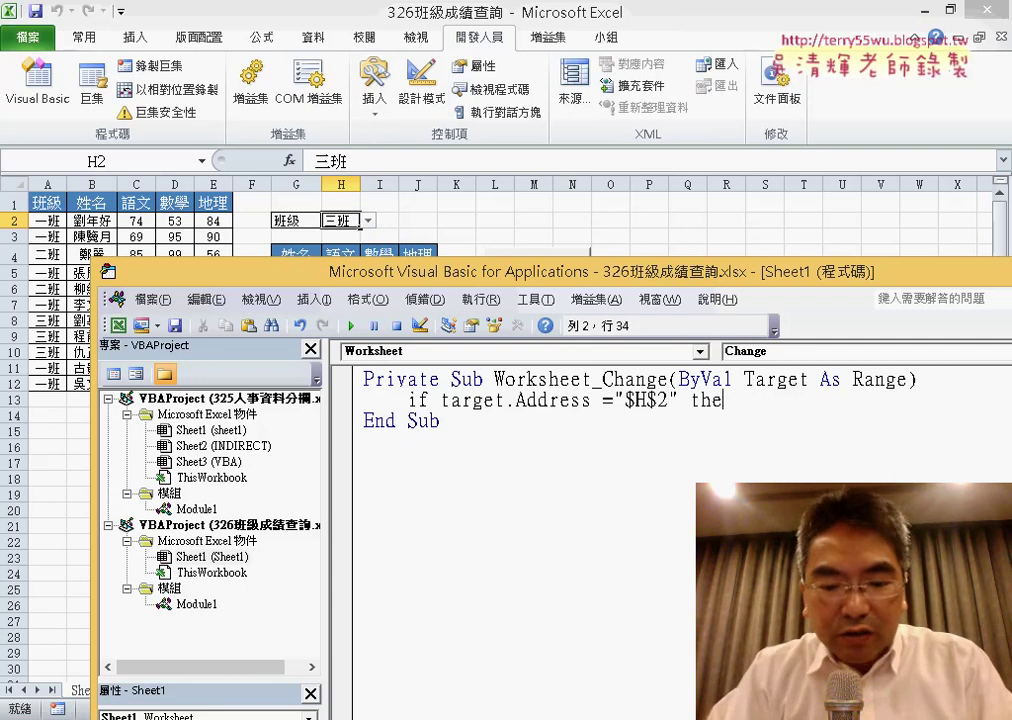
text(n)
key(Return)
key(Return)
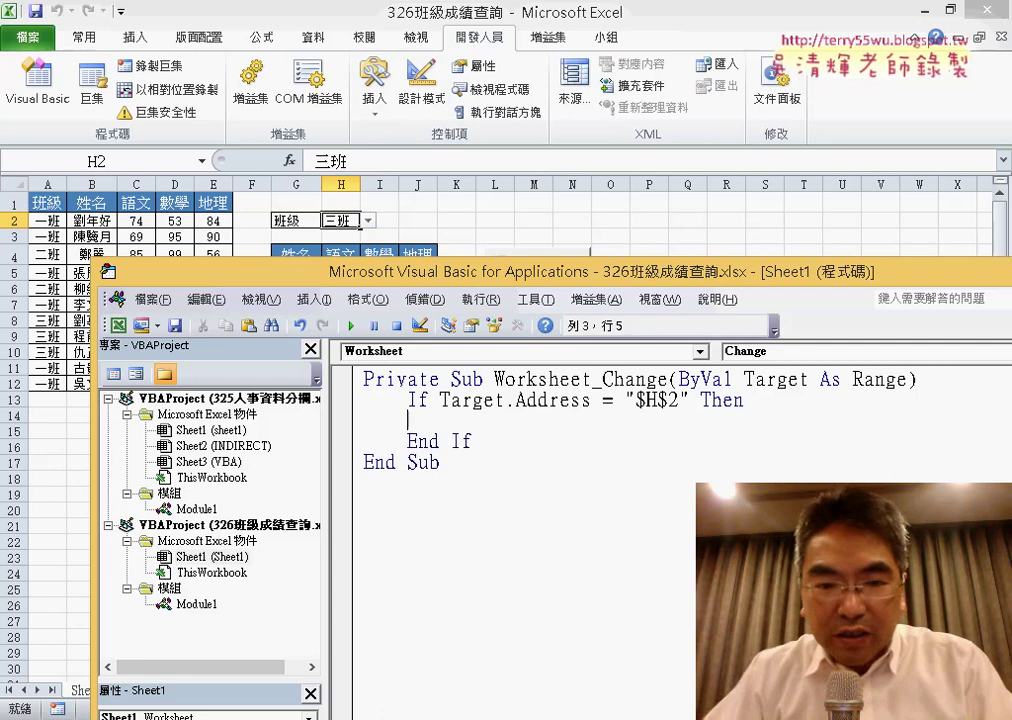
text(call)
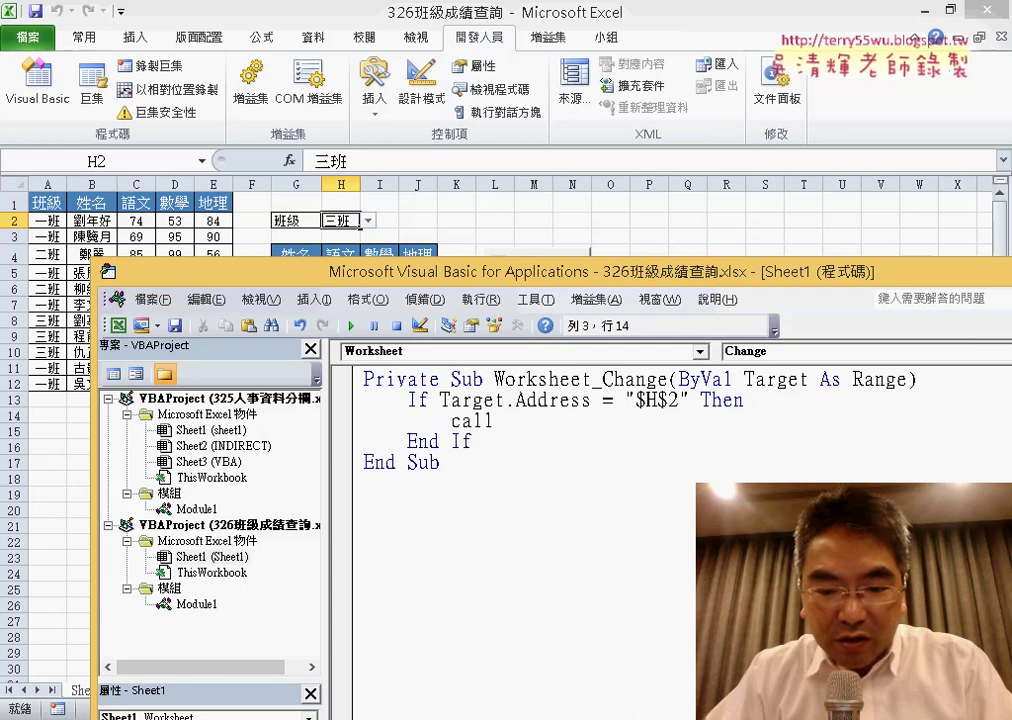
text(ㄅ)
text(級)
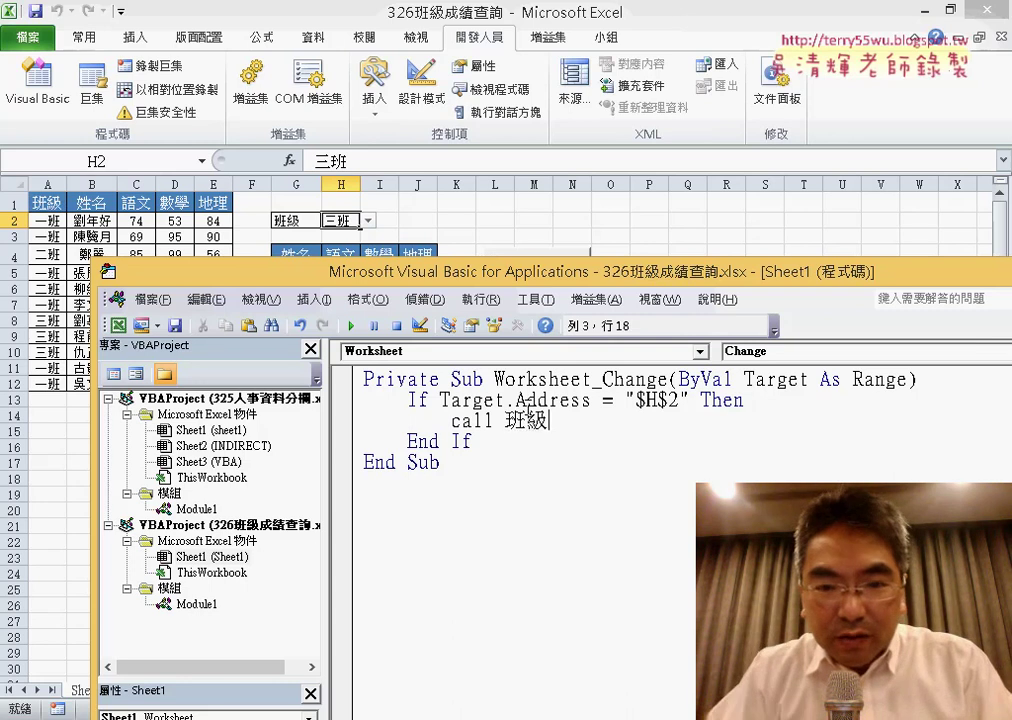
click(621, 481)
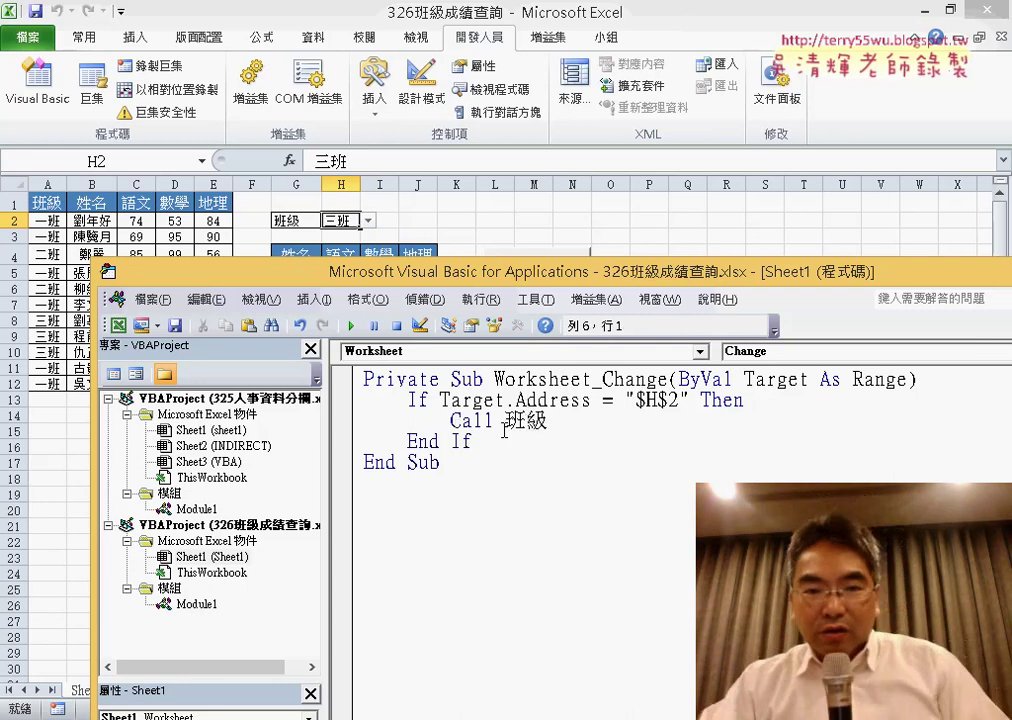
Step: Return to the worksheet and cut the 班級 button off the sheet
click(481, 218)
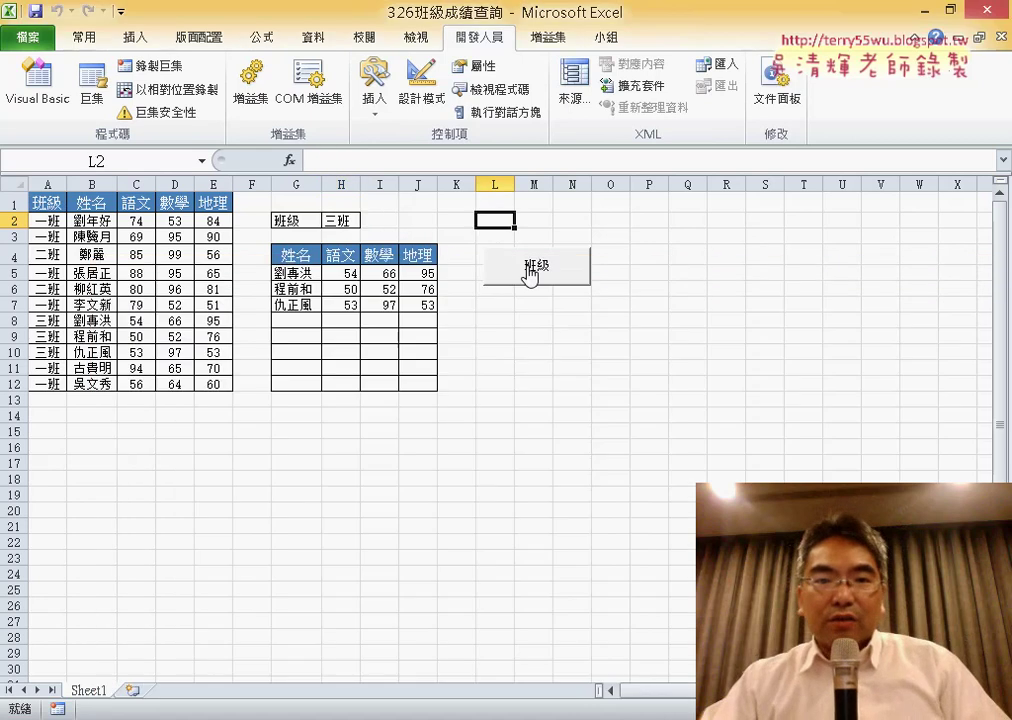
right_click(526, 278)
click(535, 281)
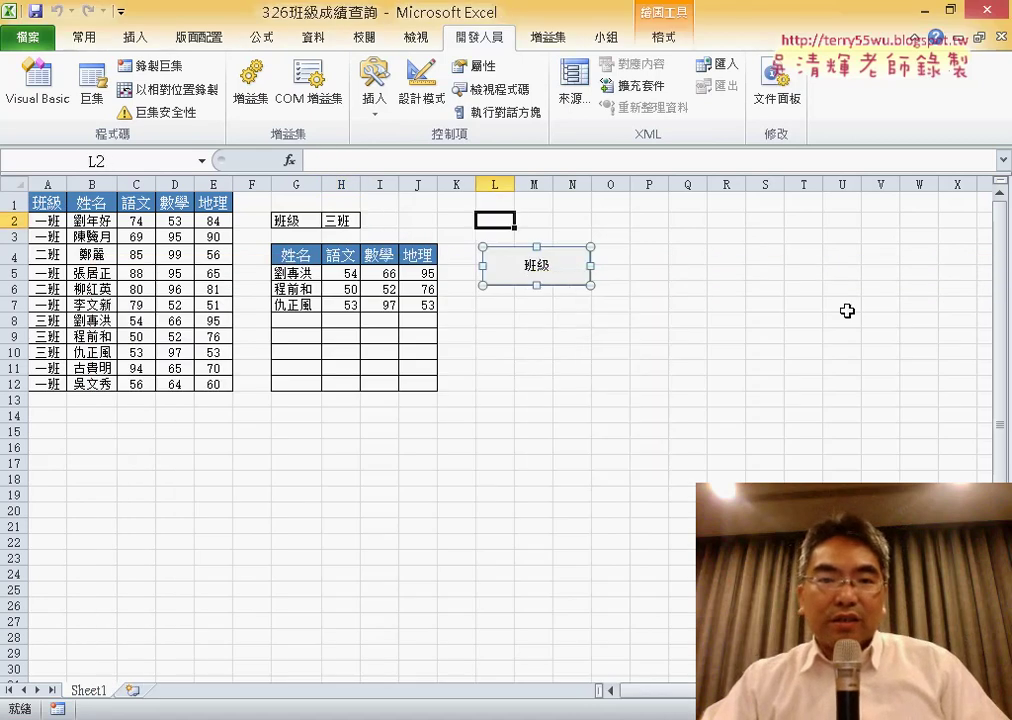
Step: Cycle H2 through 一班, 二班 and 三班 to confirm auto-refresh, then bring up 325人事資料分欄
click(352, 222)
click(368, 220)
click(353, 235)
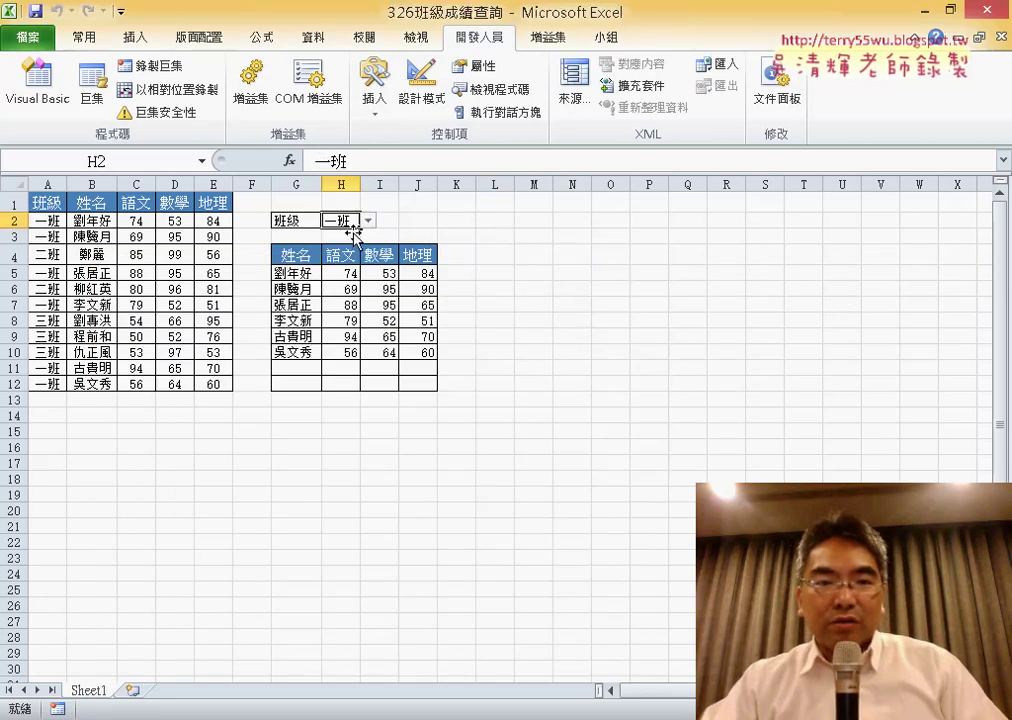
click(368, 220)
click(350, 246)
click(368, 220)
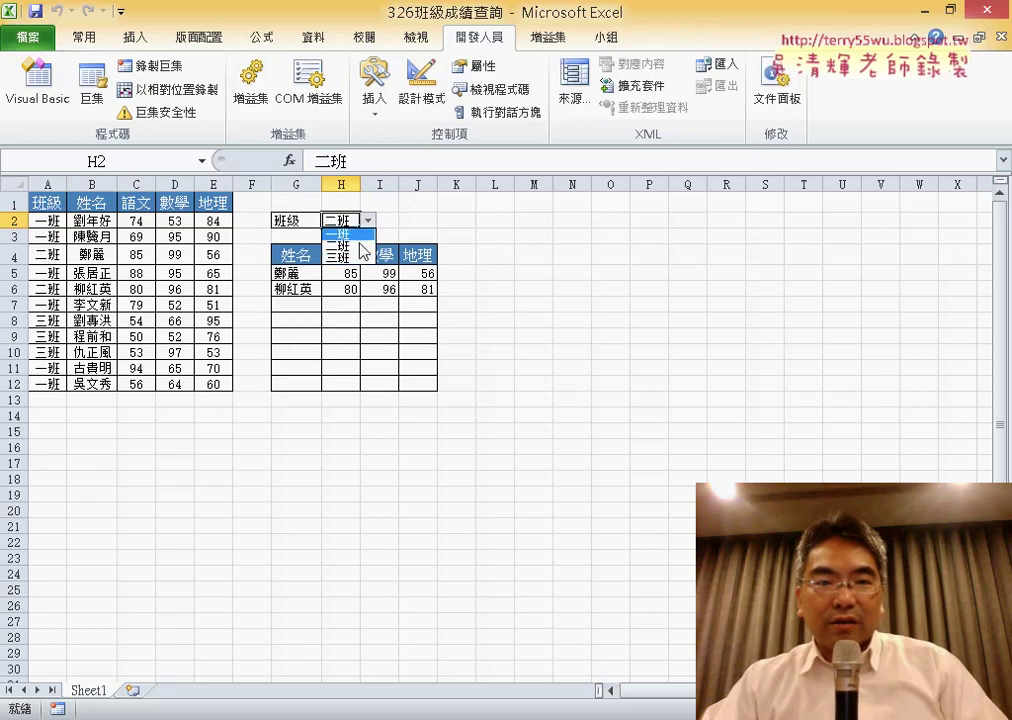
click(352, 257)
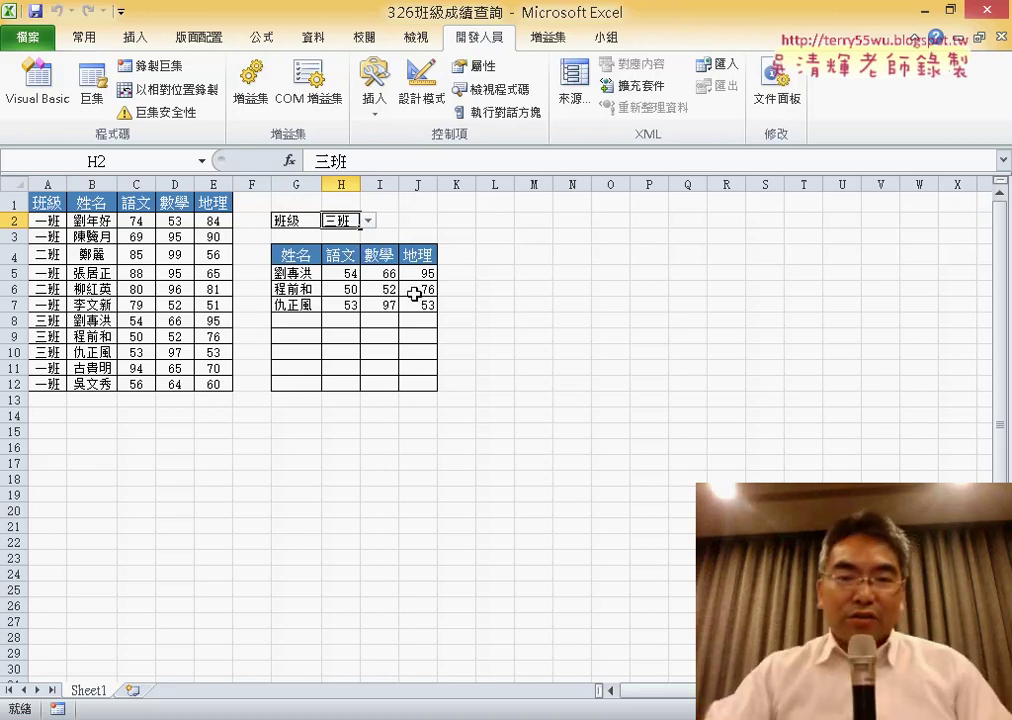
mouse_move(340, 712)
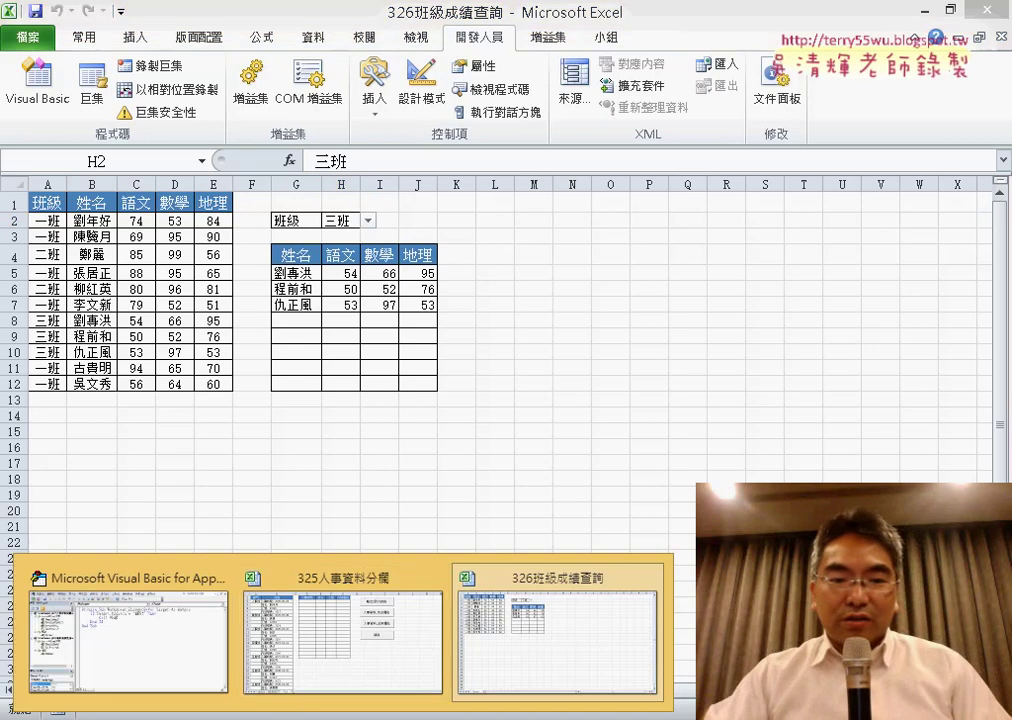
click(343, 662)
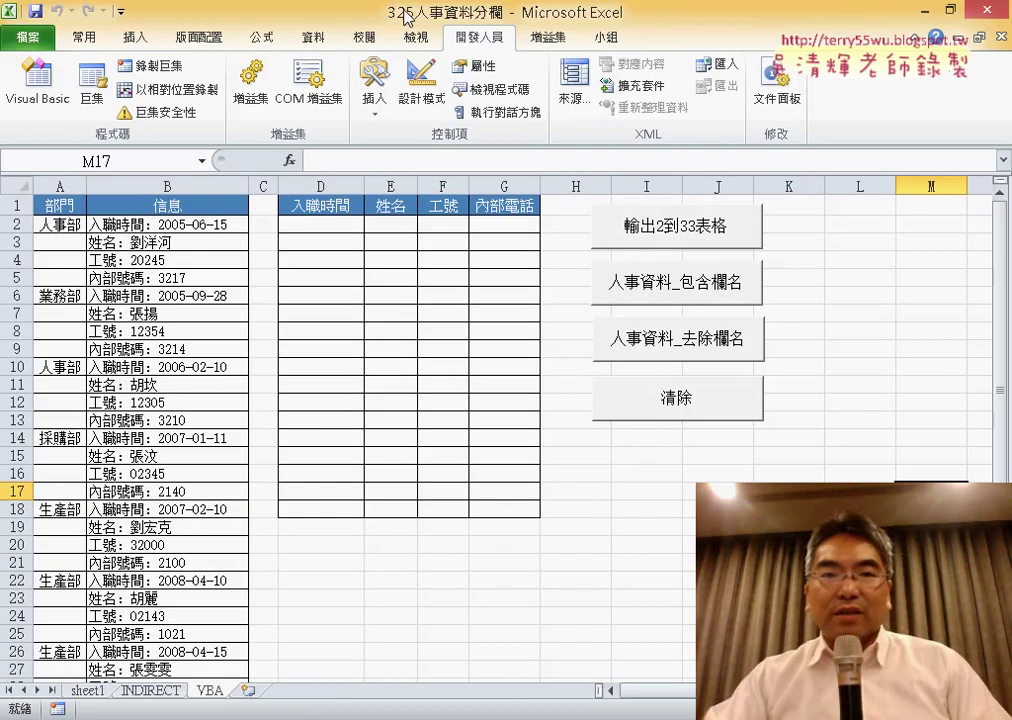